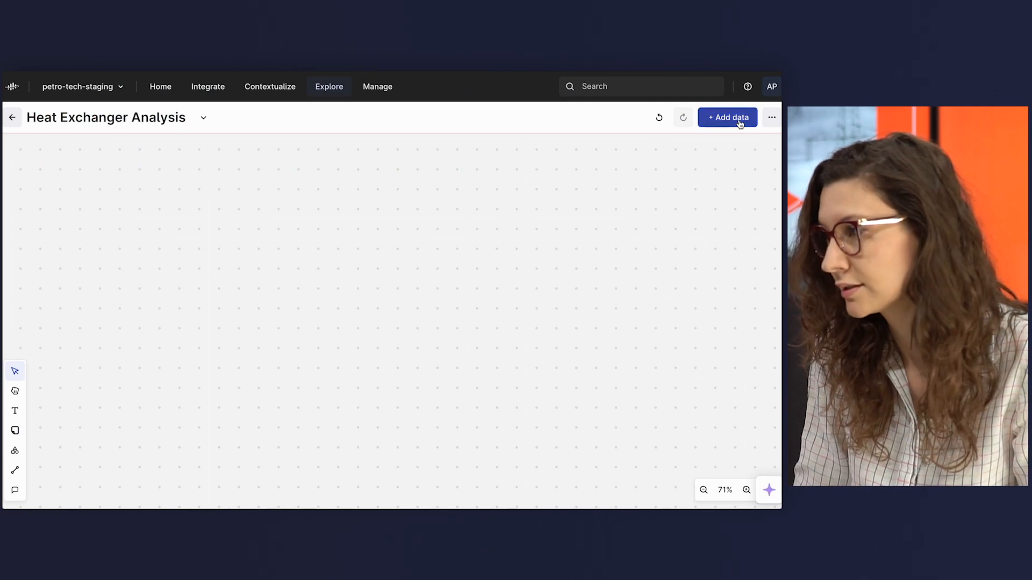
Search the project data for "PH 160" and add the file PH-ME-P-0160-001.pdf to the canvas.
left_click(737, 117)
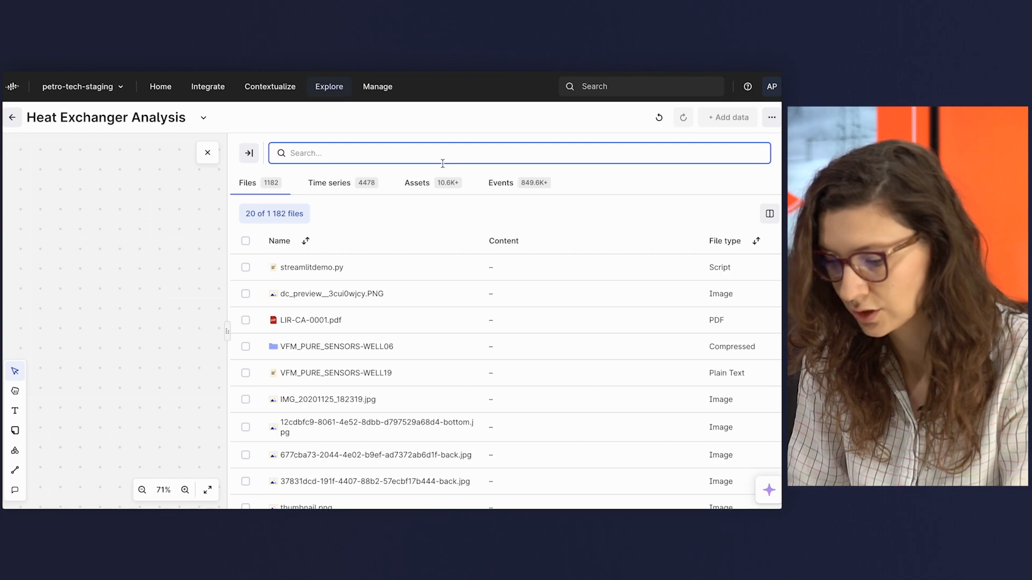
type("PH 160")
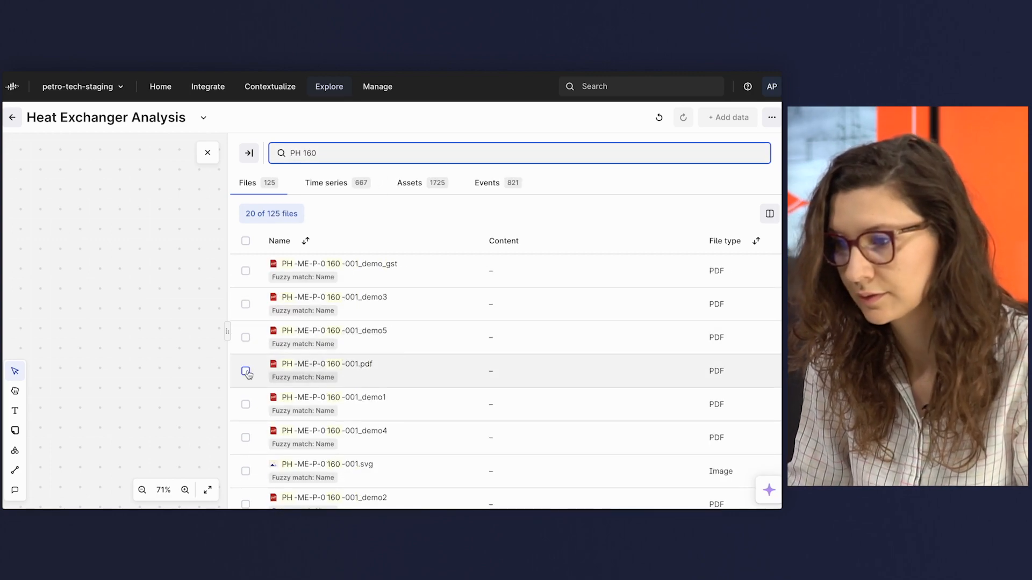
left_click(245, 371)
left_click(553, 479)
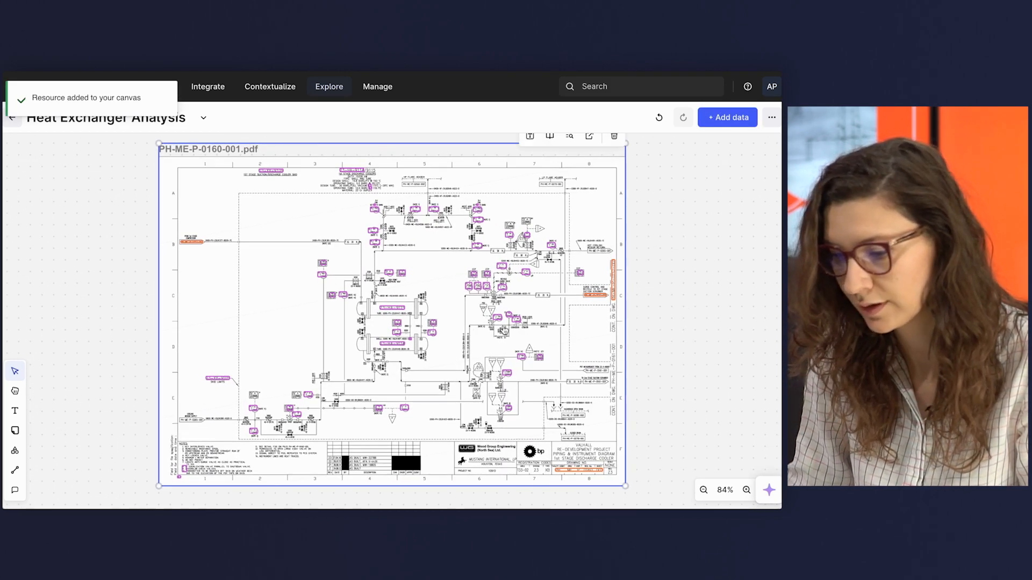
Generate a summary of PH-ME-P-0160-001.pdf as a note on the canvas and read its text.
left_click(659, 334)
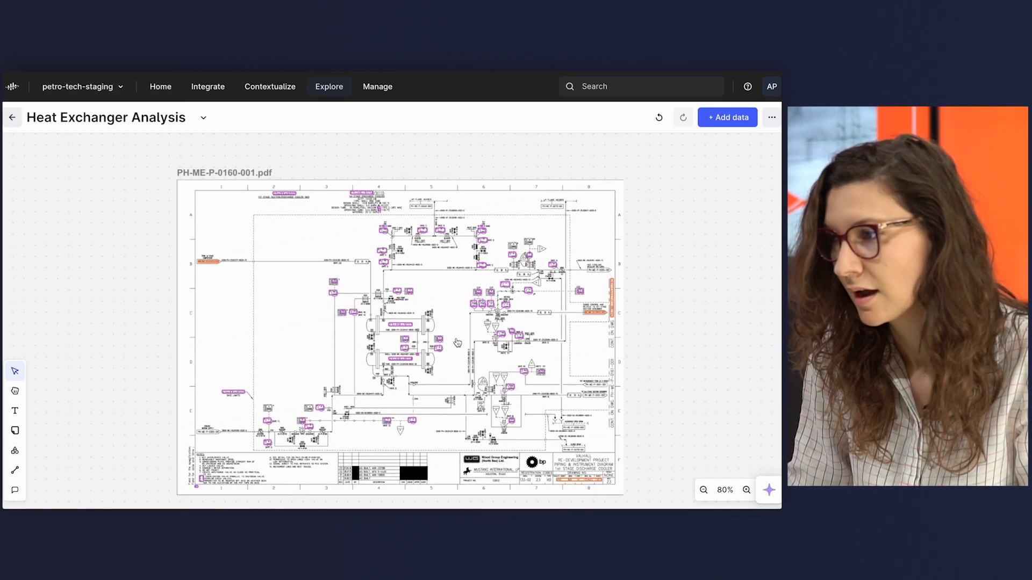
left_click(457, 342)
scroll(456, 341, "up", 1)
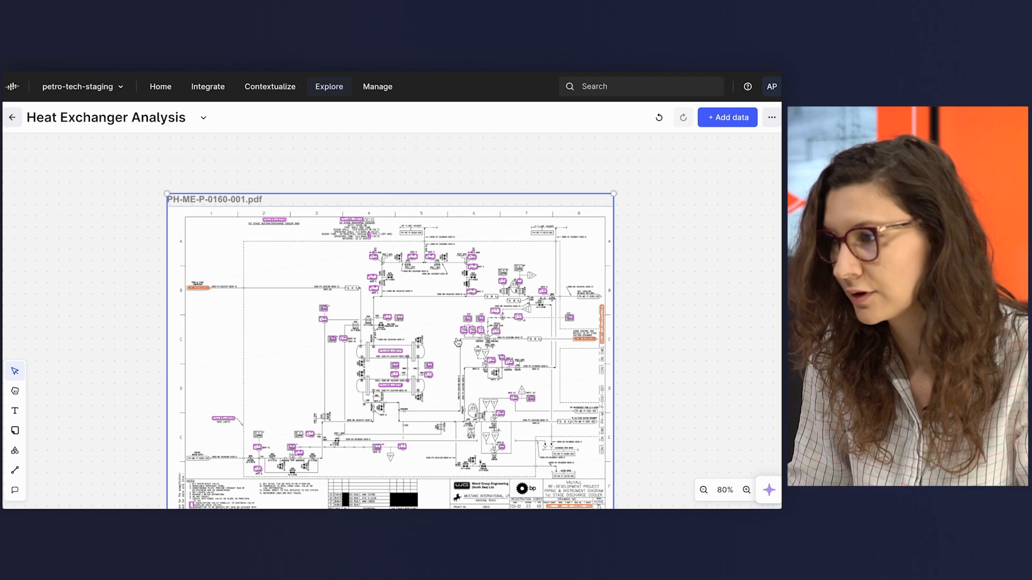
scroll(456, 341, "up", 1)
left_click(521, 223)
left_click(450, 212)
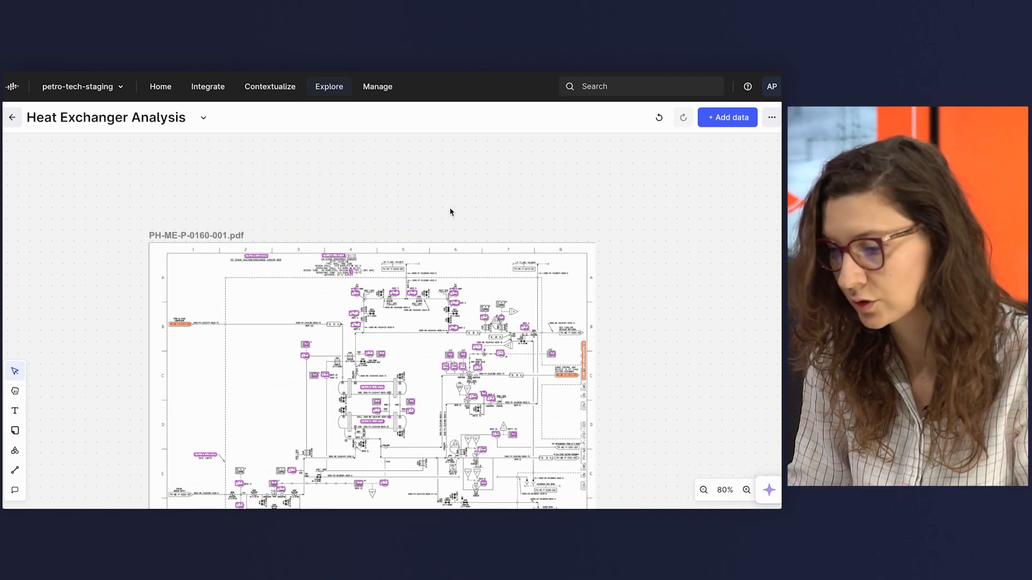
scroll(604, 205, "up", 5)
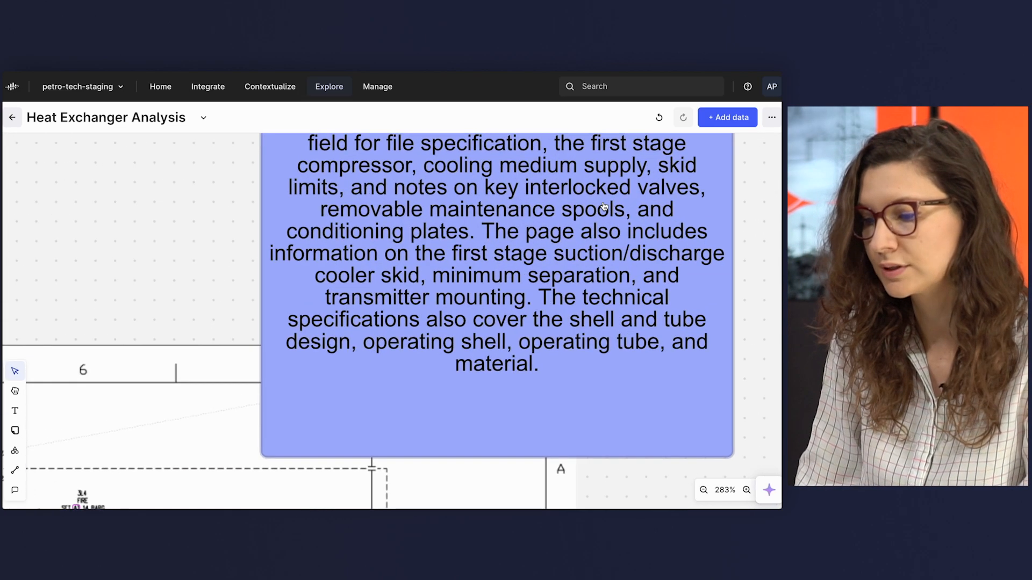
scroll(605, 206, "down", 4)
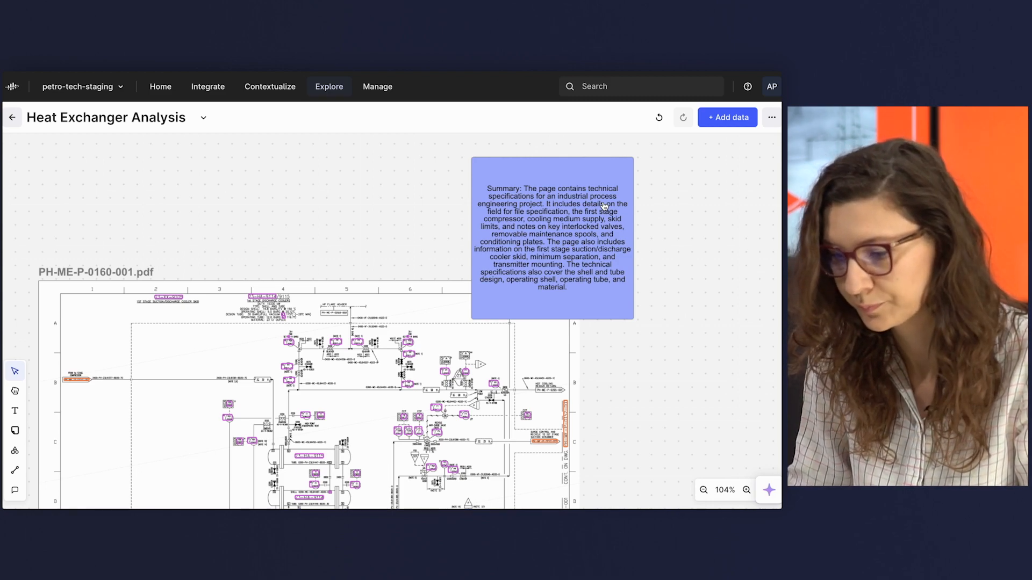
Add the 3D model of asset 23-HA-9115 from the diagram to the canvas and orbit it to show the heat exchanger.
scroll(605, 206, "down", 3)
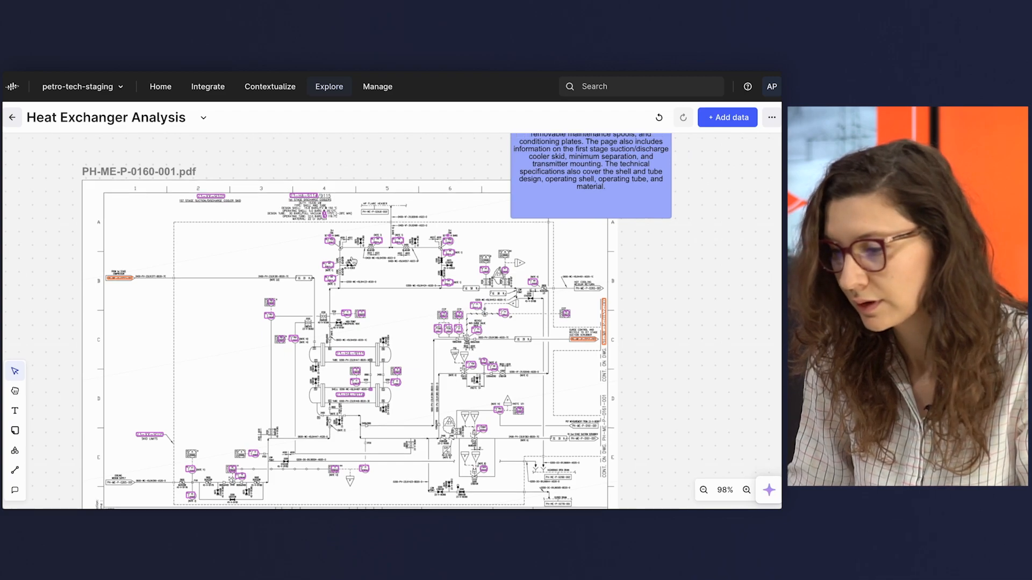
scroll(352, 262, "down", 2)
scroll(378, 251, "up", 5)
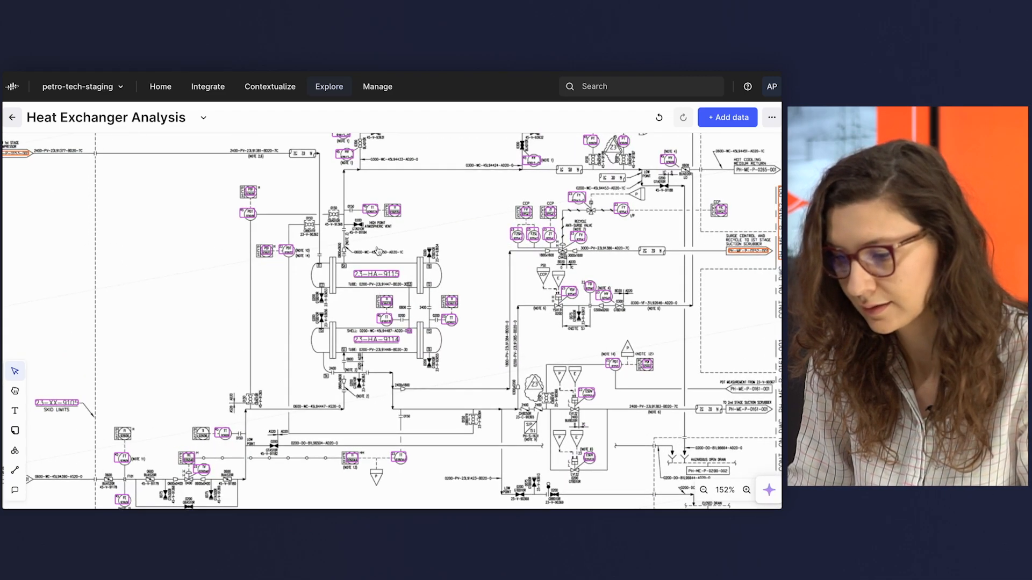
left_click(385, 343)
left_click(385, 273)
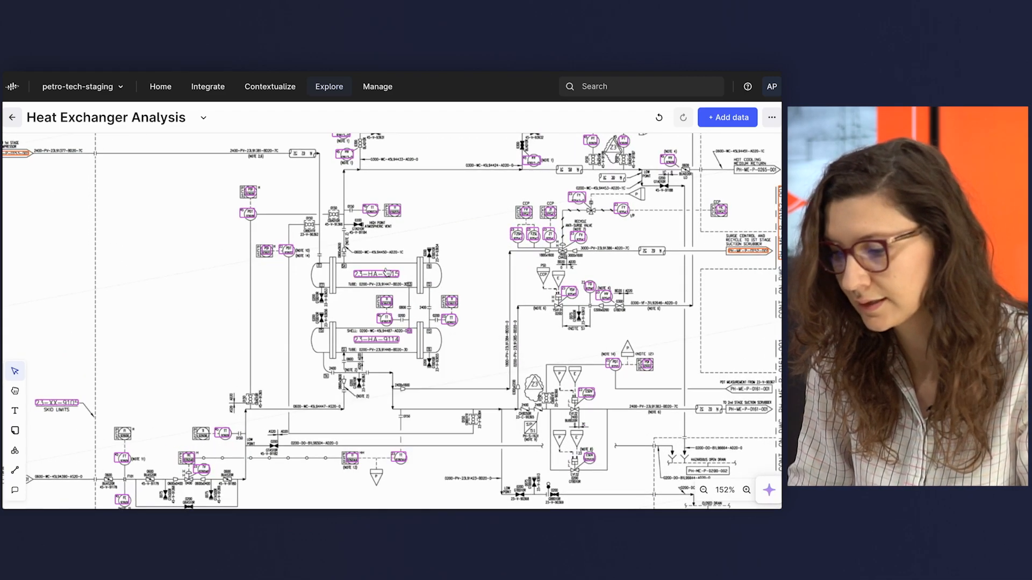
left_click(475, 297)
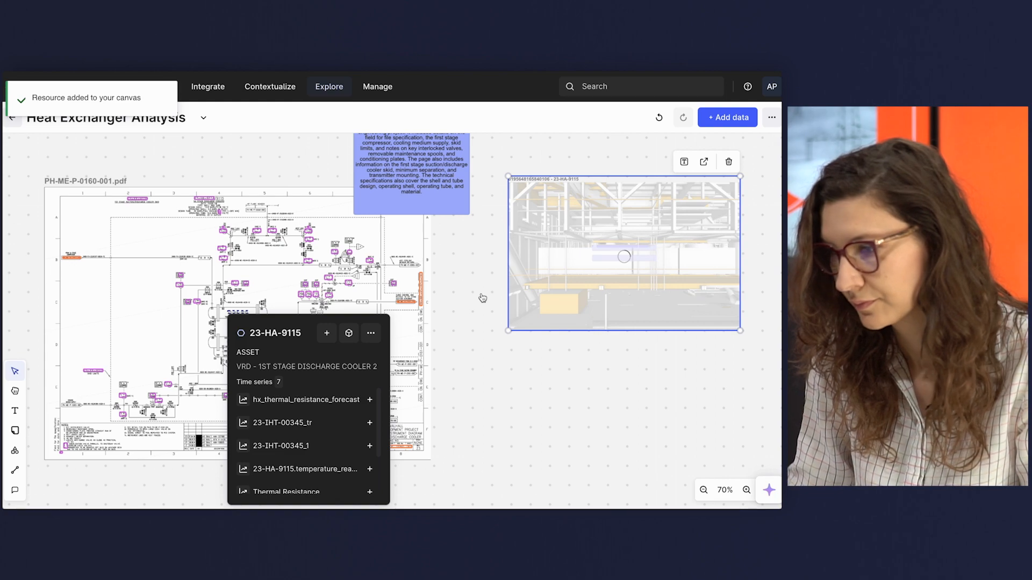
left_click(455, 303)
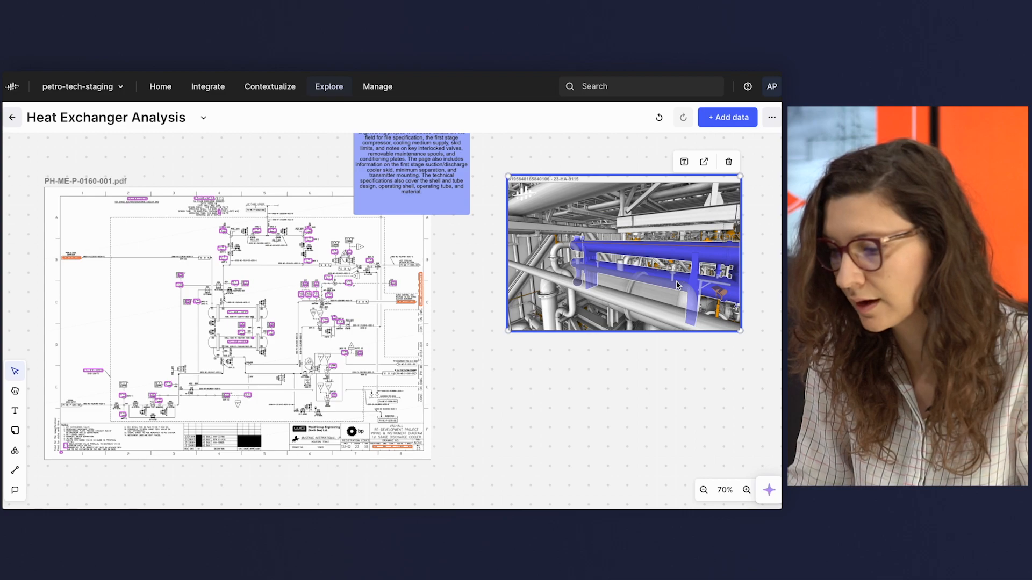
left_click_drag(676, 296, 707, 282)
scroll(666, 281, "up", 5)
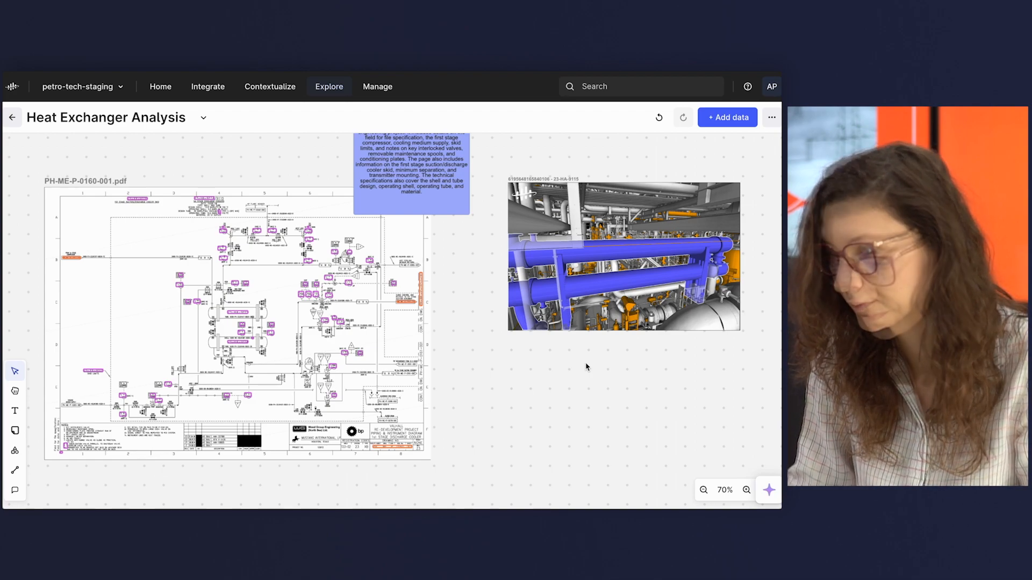
Add the time series VAL_45-FT-92606:X.Value of the cooling medium inlet flow transmitter 45-FT-92606 from the diagram to the canvas.
scroll(270, 364, "up", 5)
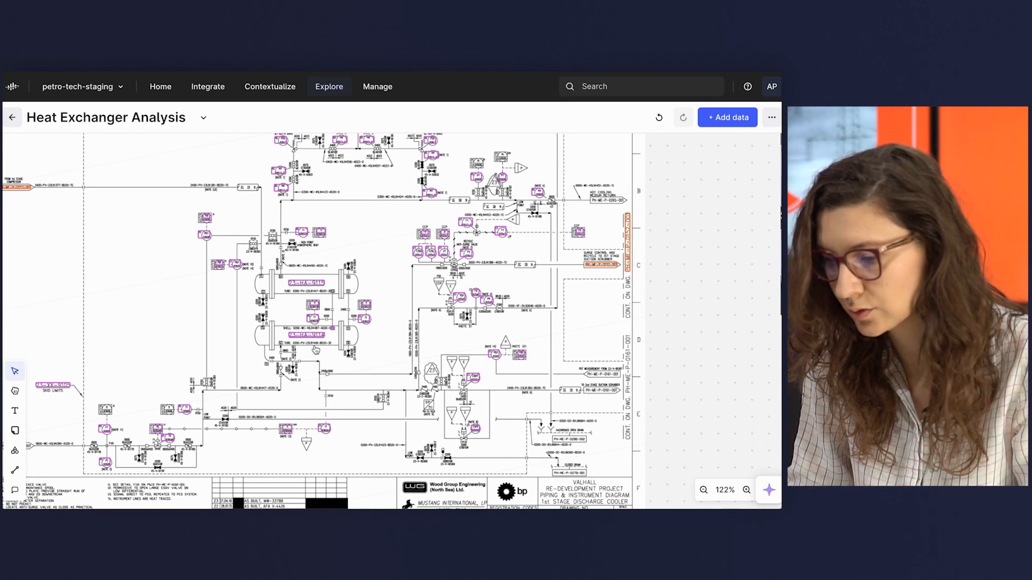
left_click(311, 286)
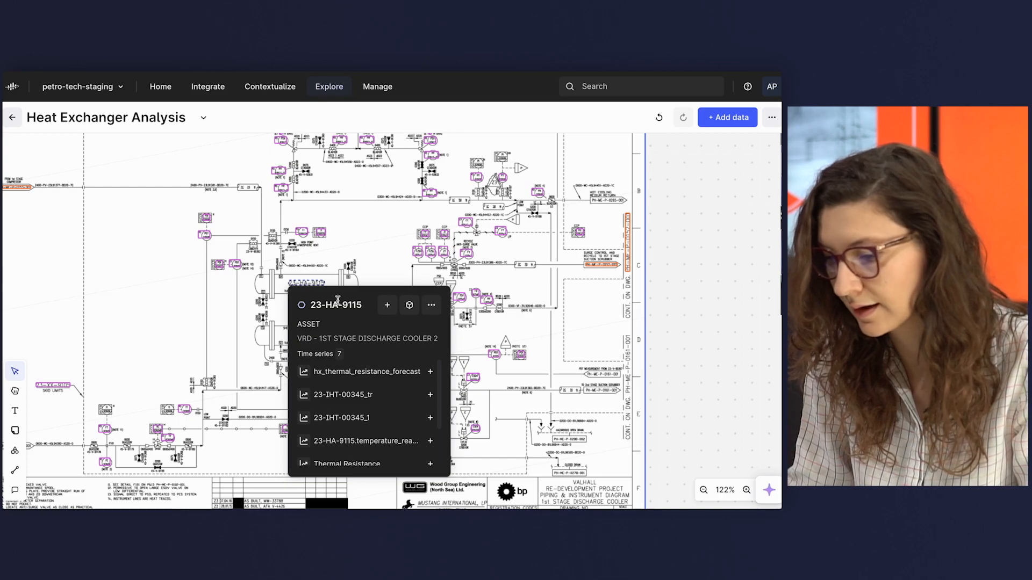
scroll(260, 374, "up", 8)
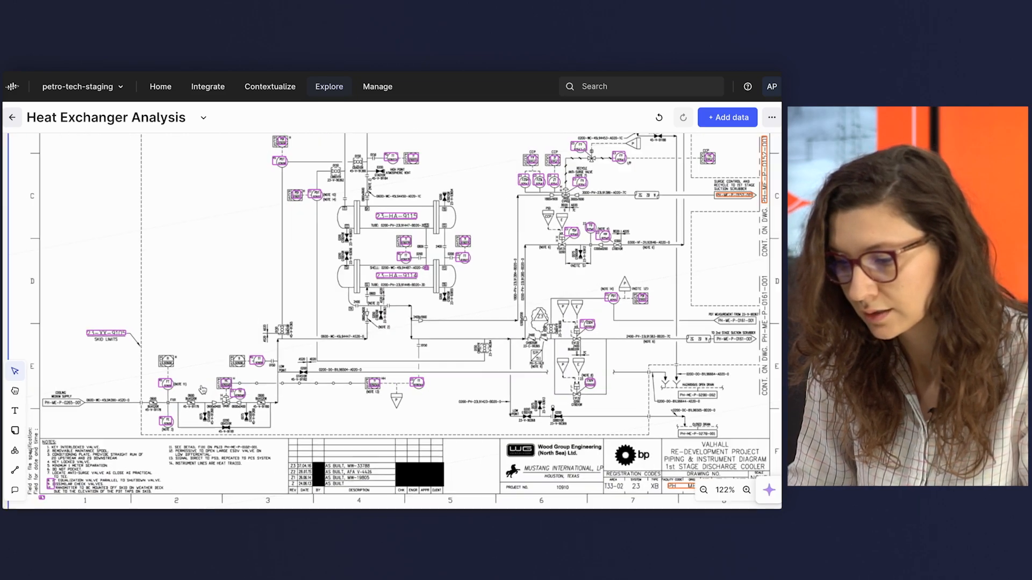
left_click(143, 392)
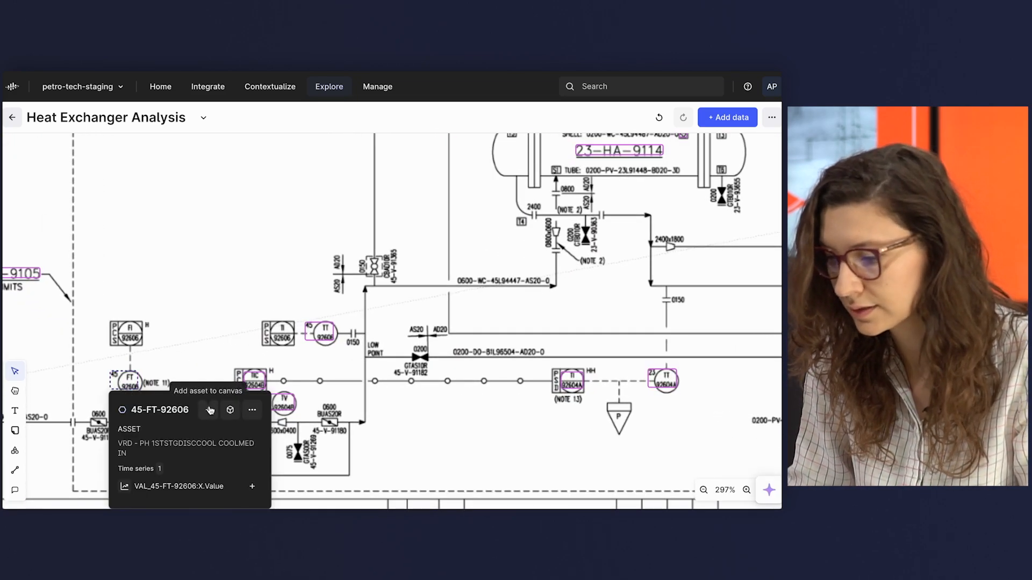
left_click(253, 485)
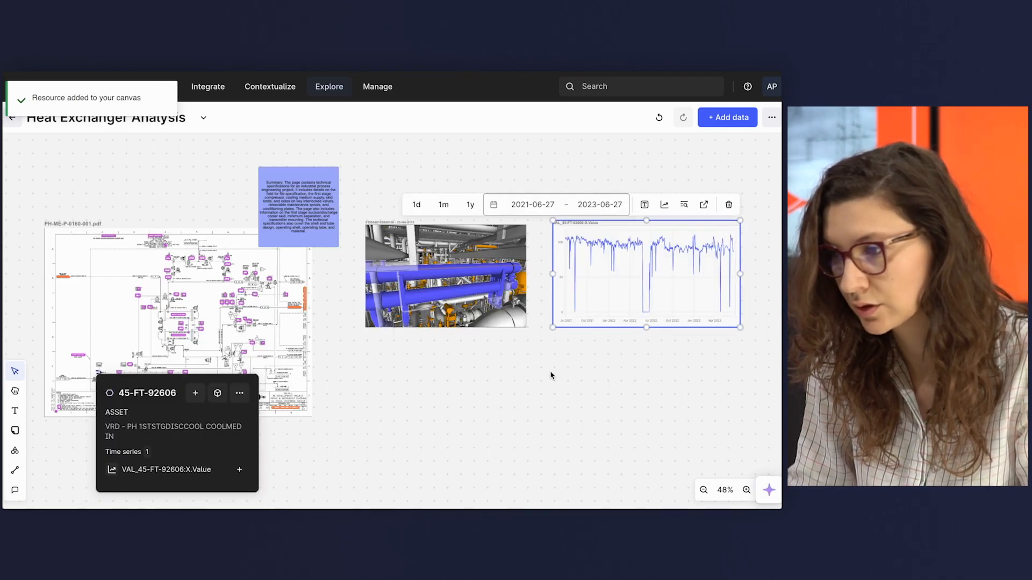
Inspect the flow time series around mid-2022 and over the last month, ending on the range 2021-06-16 to 2023-06-30.
scroll(686, 224, "up", 8)
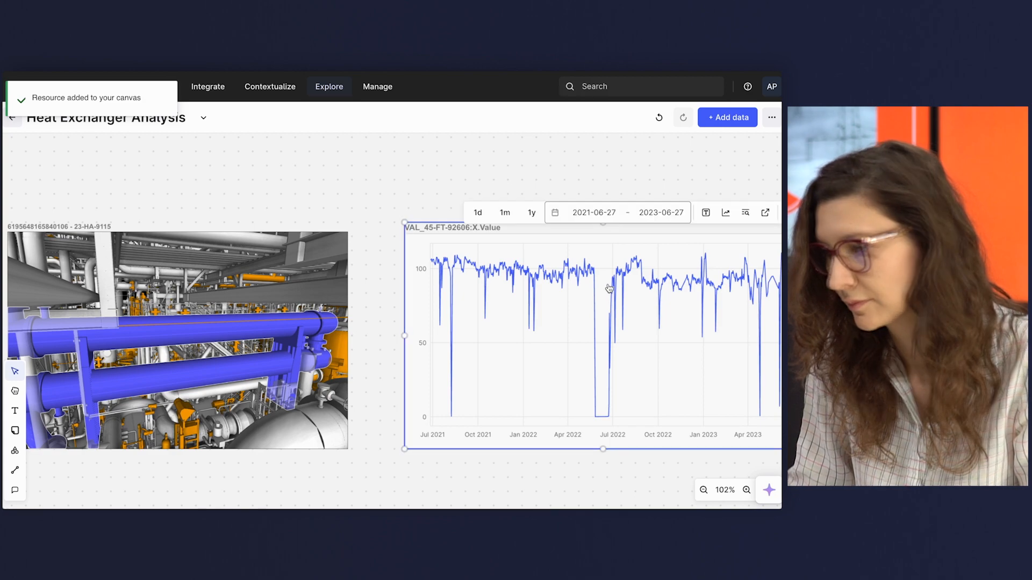
double_click(638, 321)
left_click_drag(526, 299, 668, 311)
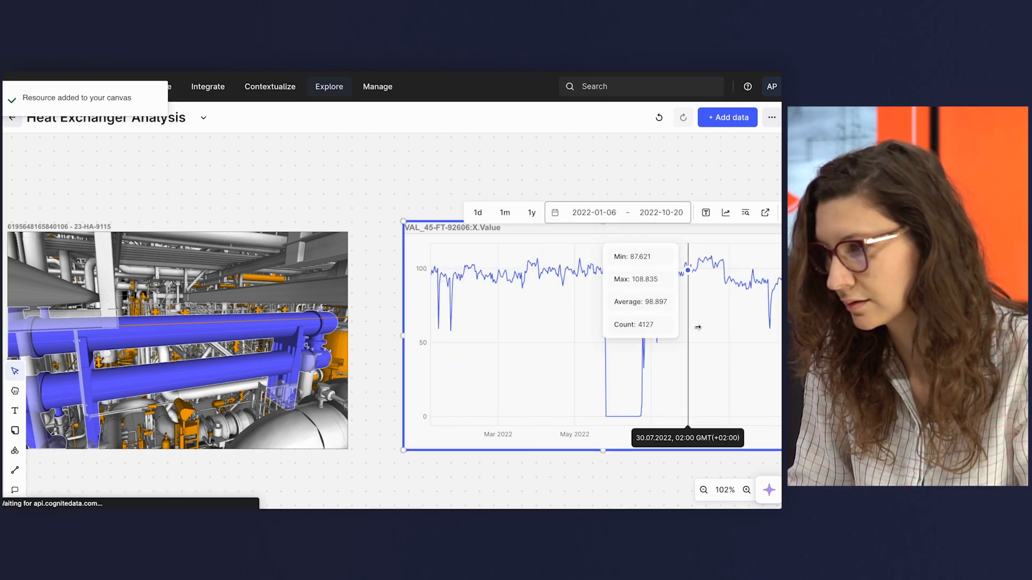
left_click(505, 213)
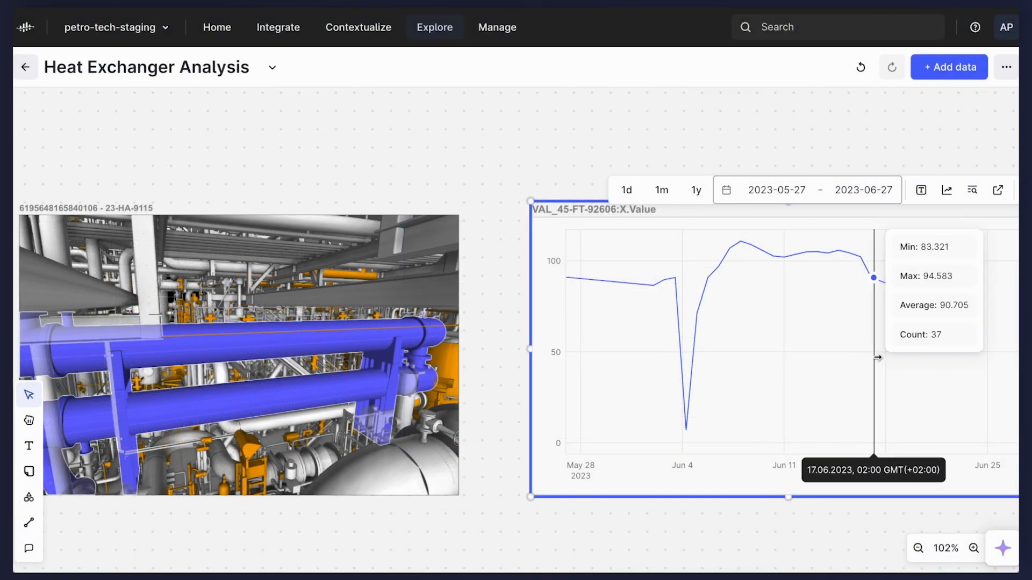
double_click(715, 337)
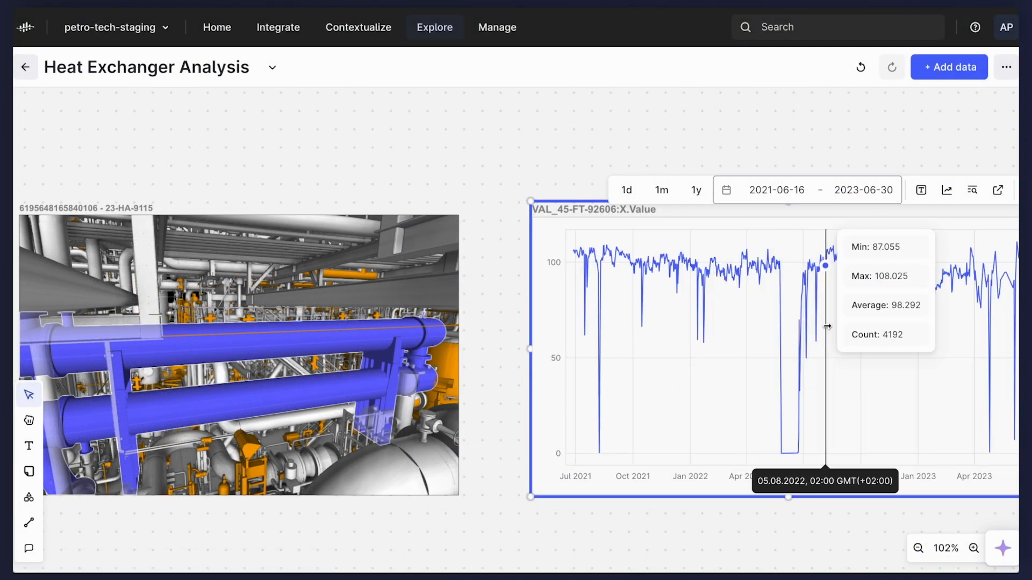
scroll(476, 325, "down", 5)
left_click(574, 458)
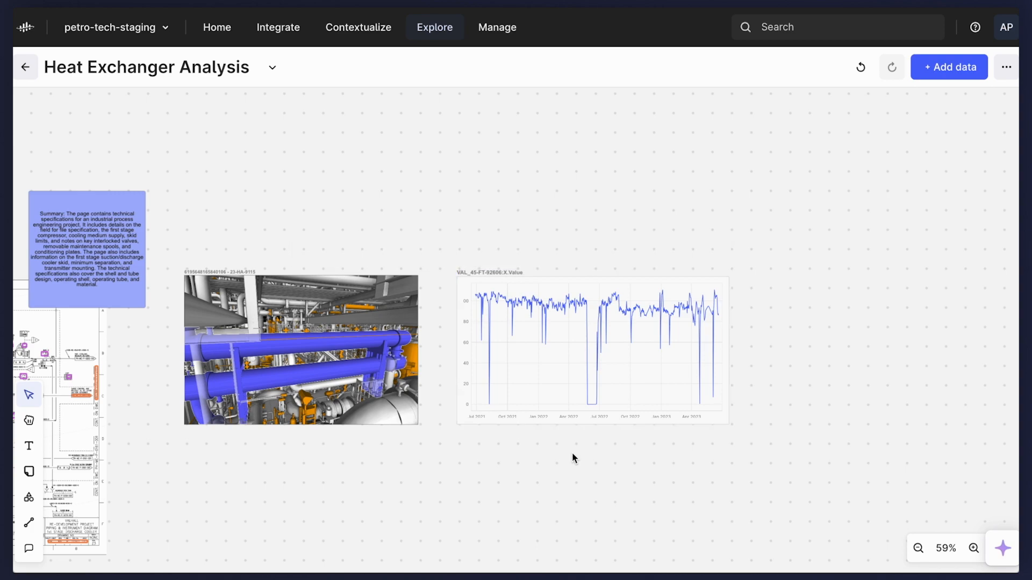
Change the time series chart's label to "Flow for inlet cooling medium".
left_click(557, 356)
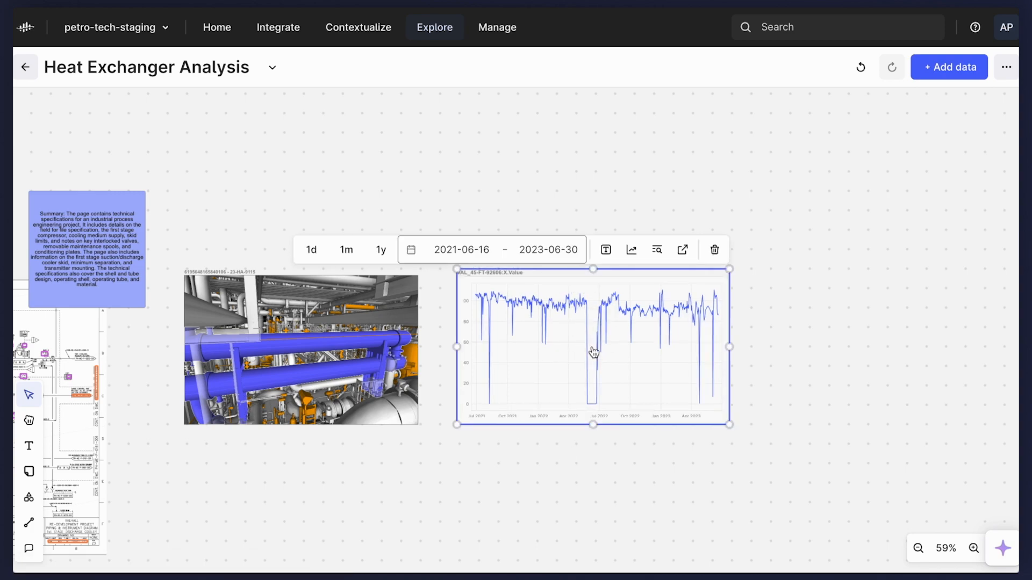
left_click(606, 251)
left_click(391, 224)
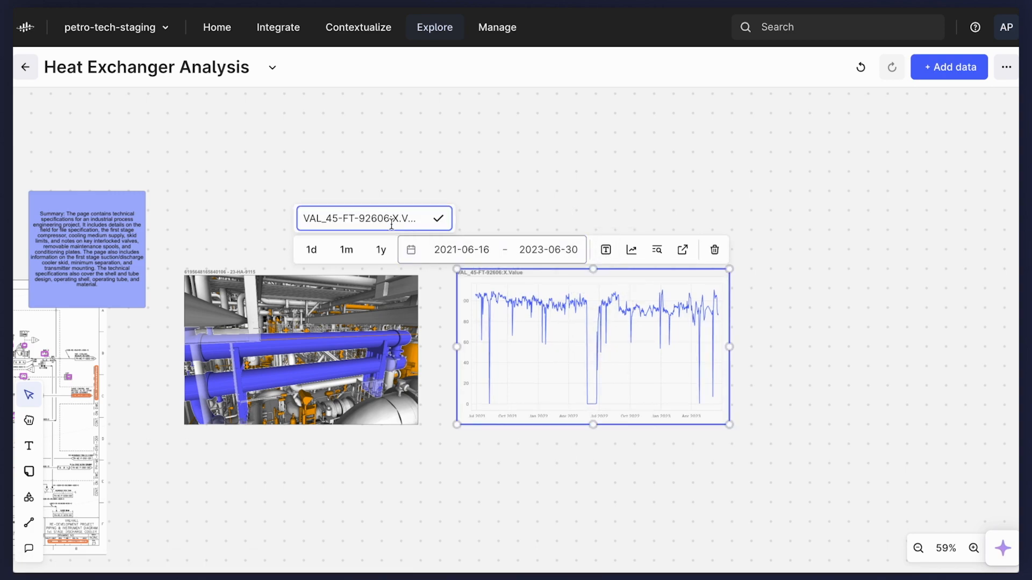
key("ctrl+a")
type("F")
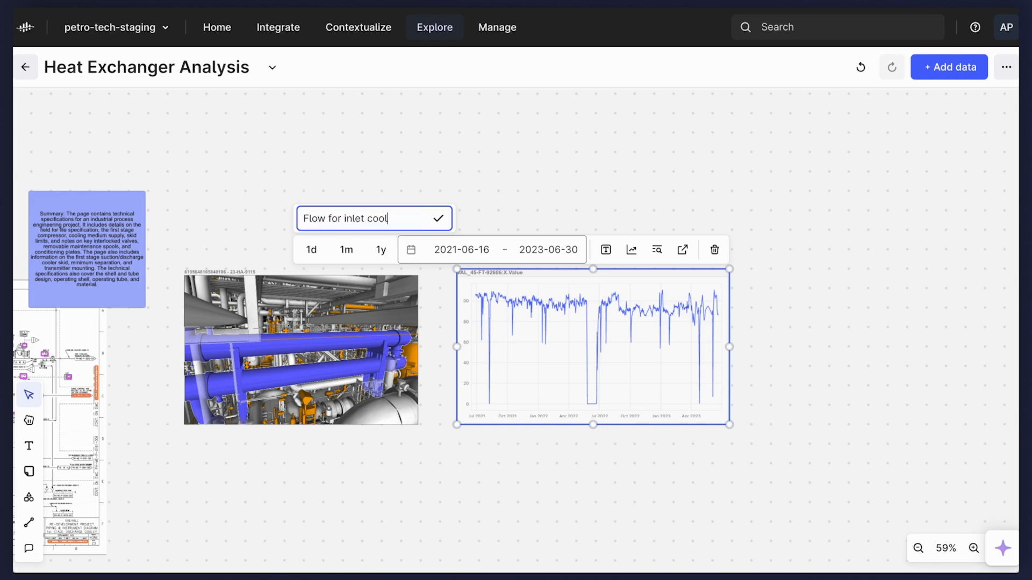
type("low for inlet cooling medium")
key("Return")
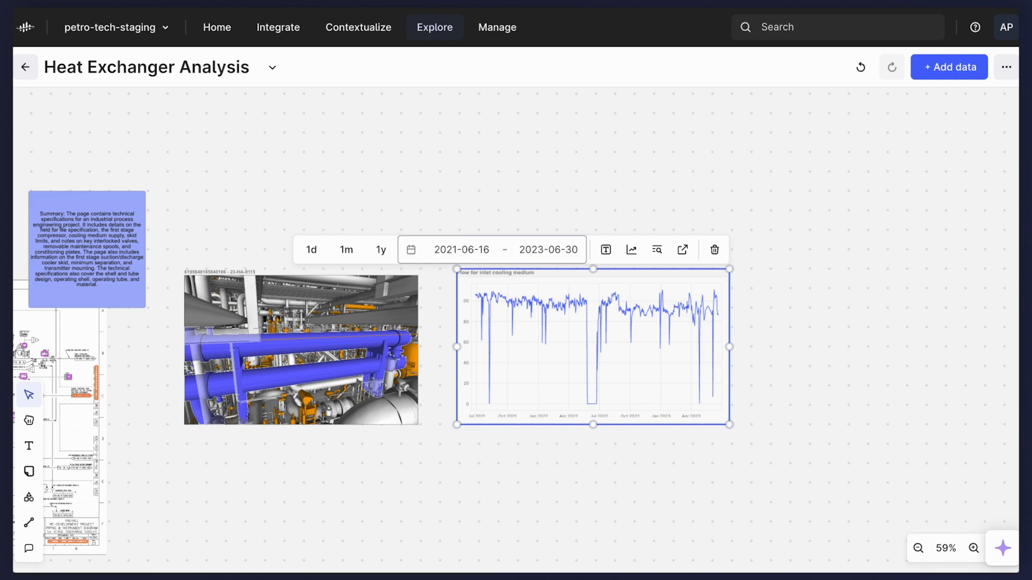
left_click(448, 290)
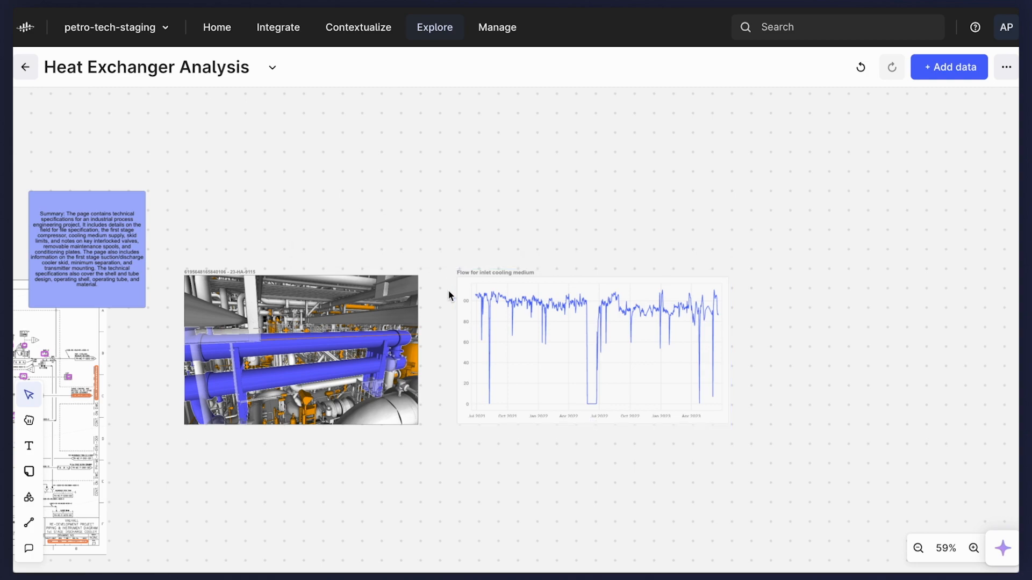
Draw a tall, narrow rectangle around the drop to zero just before July 2022 on the flow chart.
scroll(536, 449, "right", 2)
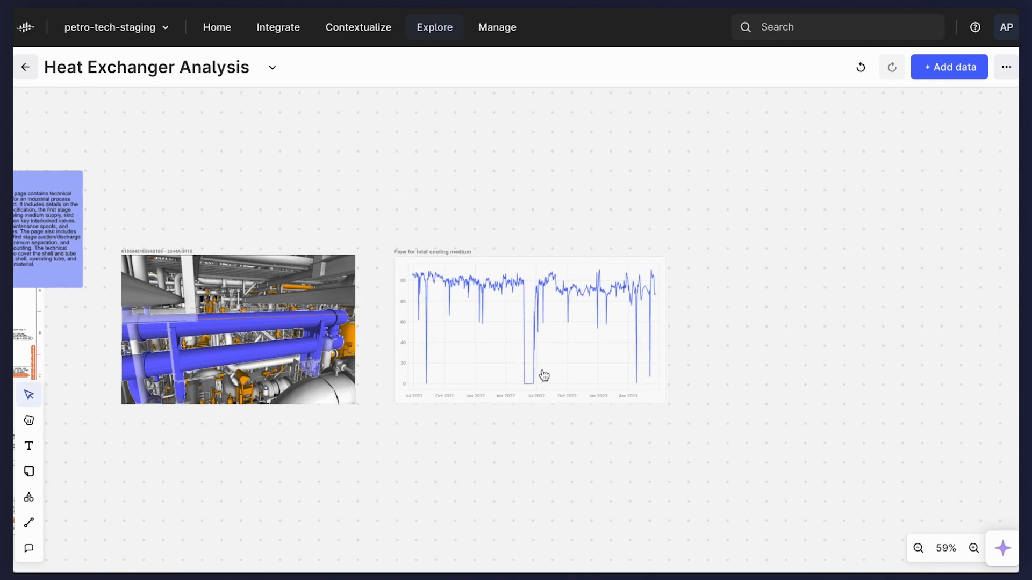
scroll(540, 372, "up", 3)
left_click(29, 497)
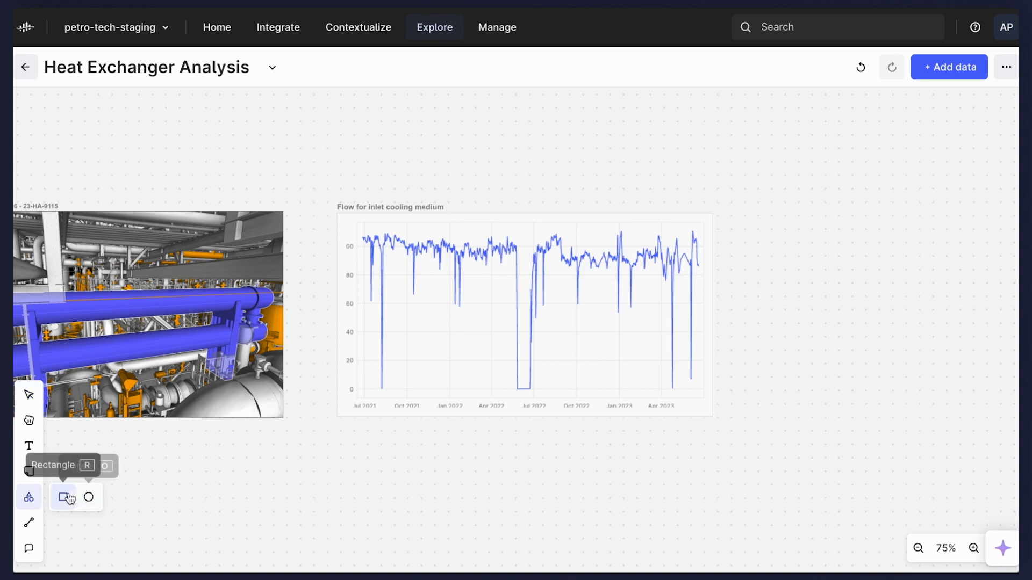
left_click_drag(513, 425, 544, 212)
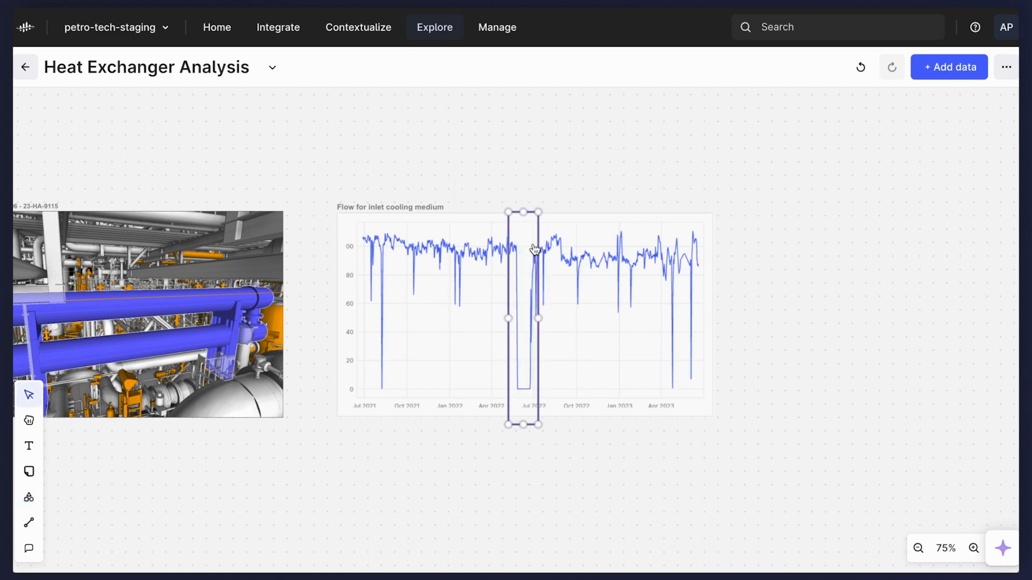
Add a sticky note beside the marked drop: "This is the abnormality from June 2022 that we want to investigate as we suspect the same thing may be happening again.".
left_click(29, 471)
left_click(607, 395)
type("This is")
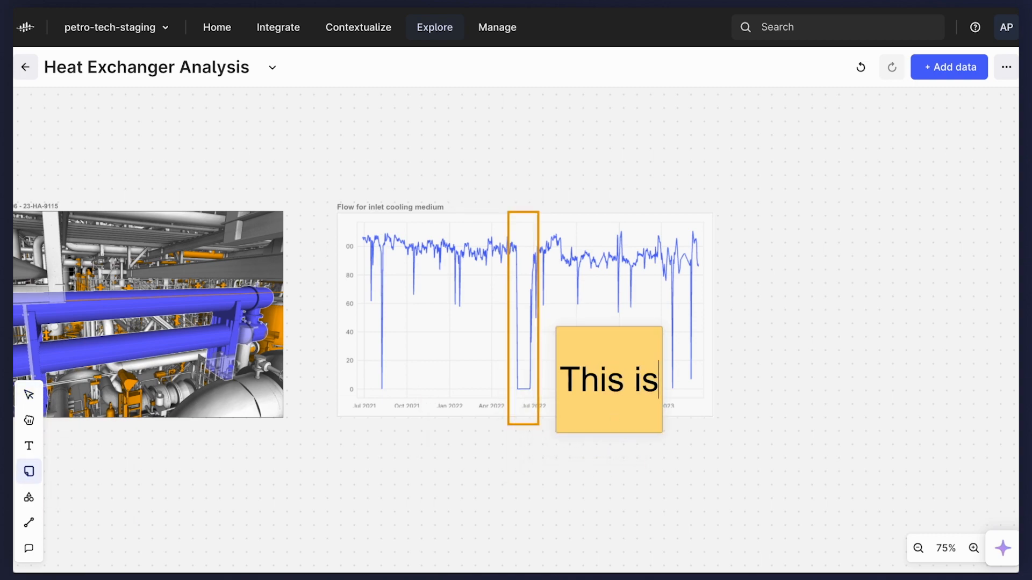
type(" the abnormality from Ju")
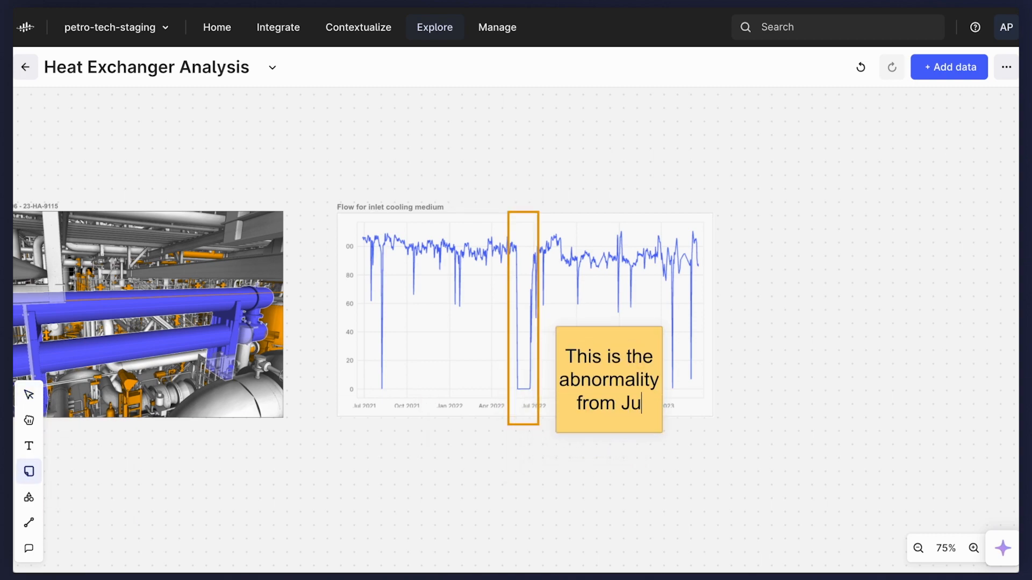
type("ne 2022 that we want to ")
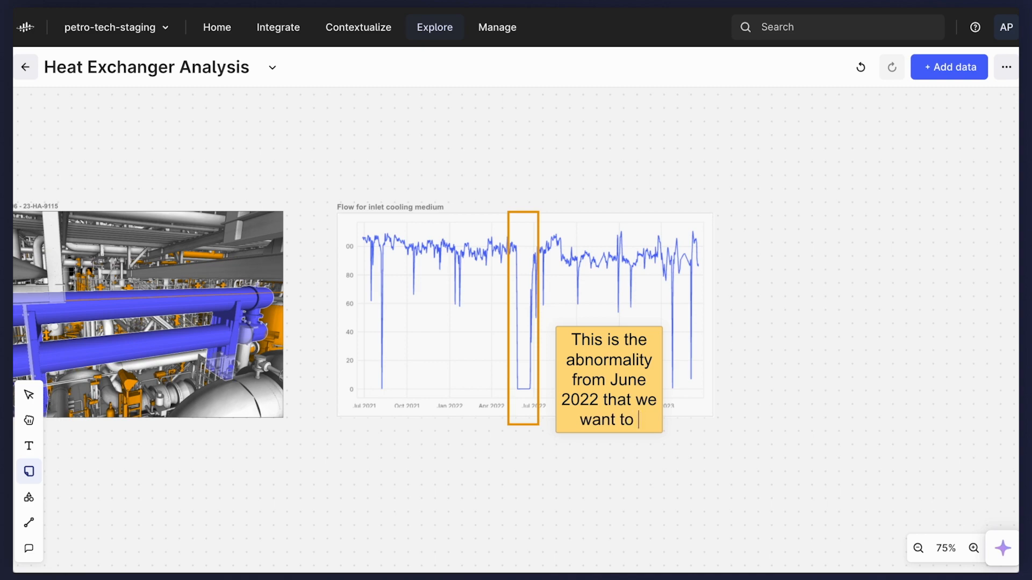
type("investigate as we suspect ")
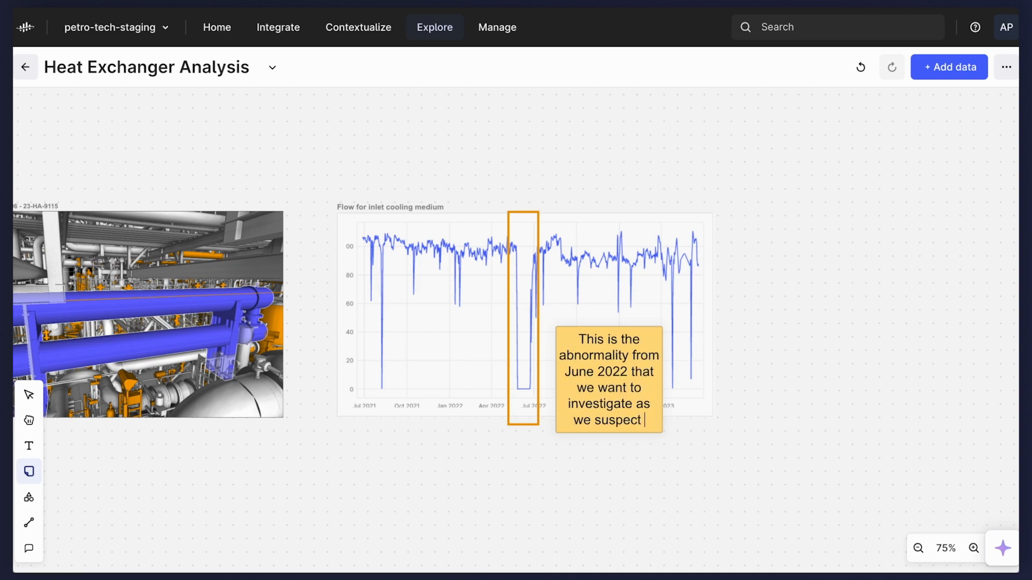
type("the same thing may be happening again.")
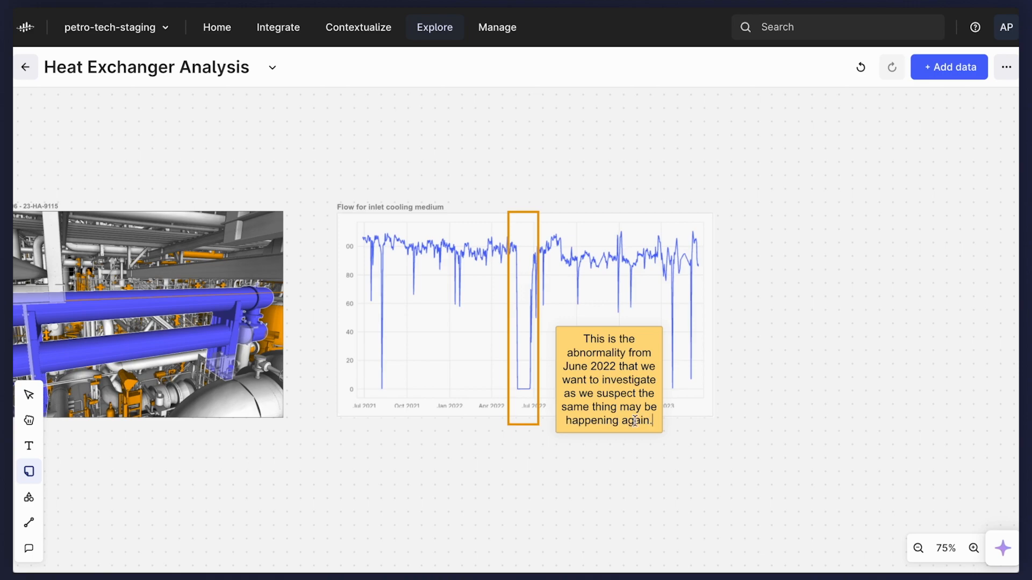
left_click(815, 443)
Move the annotated flow chart with its note below the P&ID, and lower the 3D model beside the diagram's lower right.
left_click(643, 468)
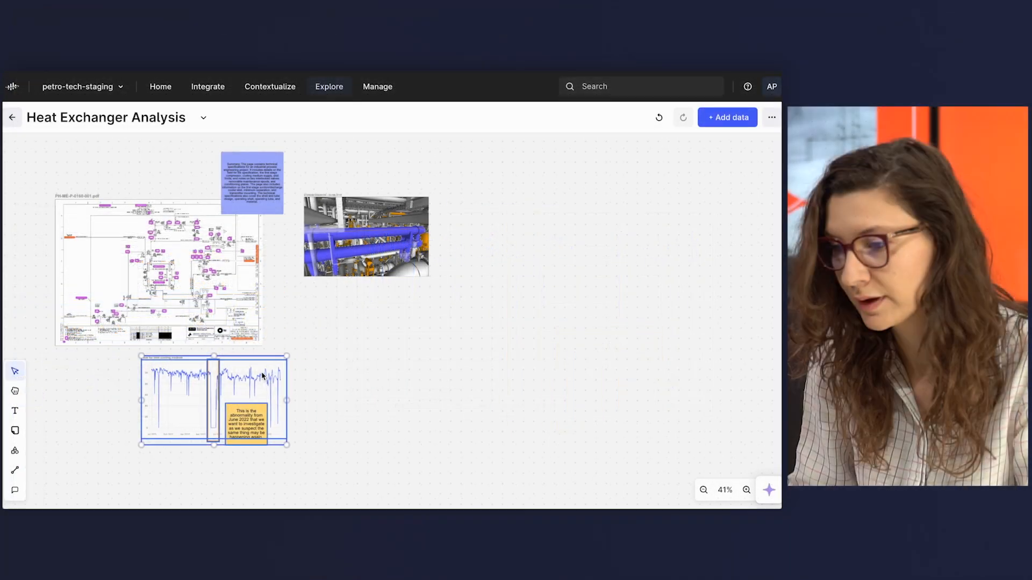
scroll(378, 364, "left", 5)
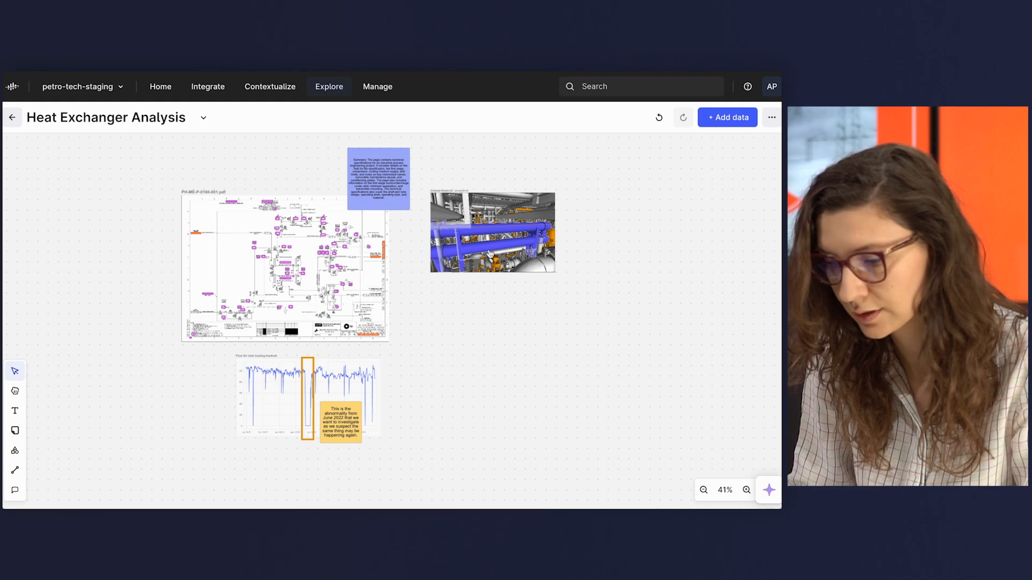
left_click_drag(490, 219, 455, 321)
scroll(451, 253, "left", 4)
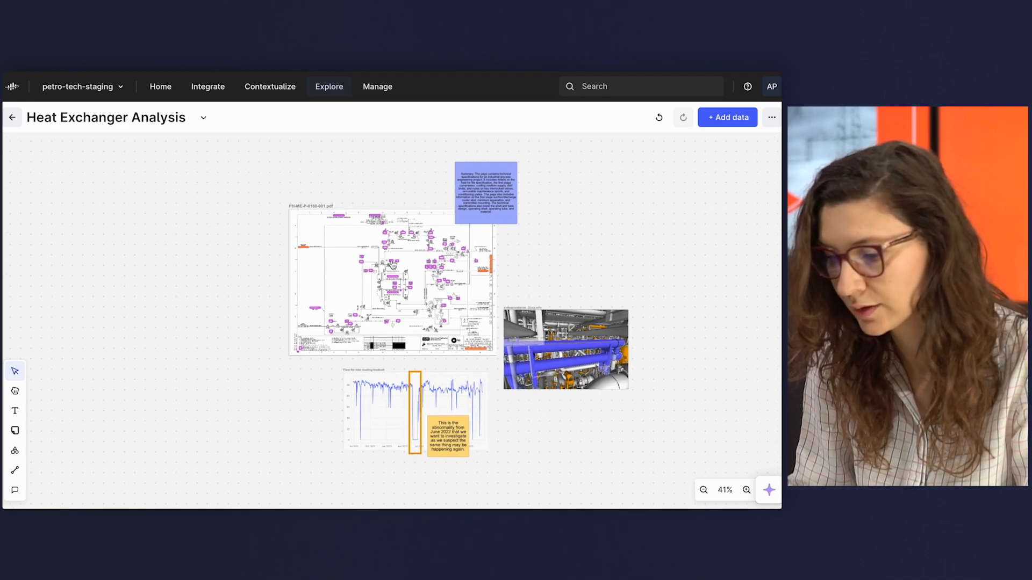
Add the linked diagram PH-ME-P-0153-001.pdf to the canvas and place it to the left of PH-ME-P-0160-001.pdf.
scroll(393, 265, "up", 5)
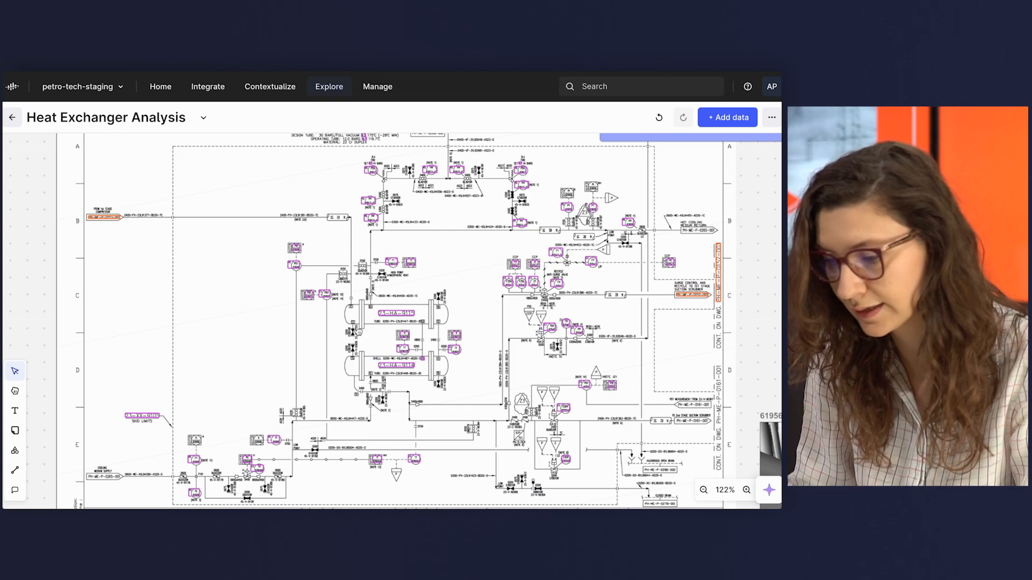
left_click(105, 220)
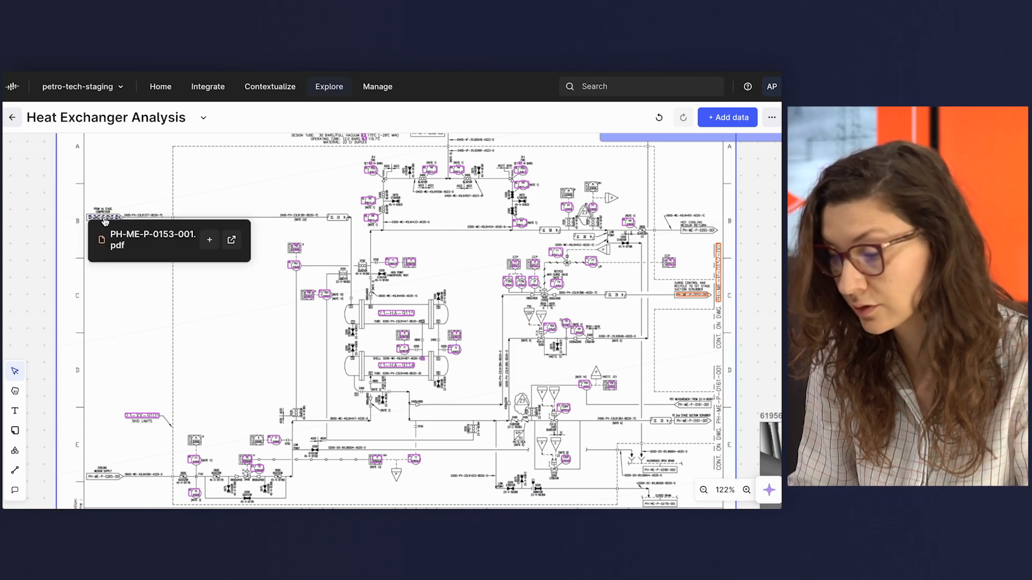
left_click(207, 242)
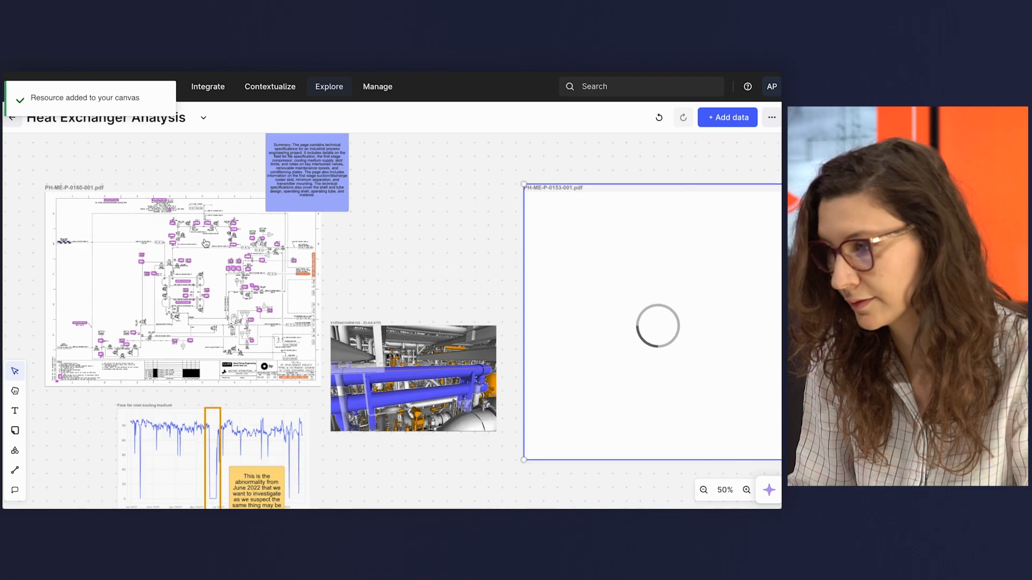
scroll(348, 282, "down", 5)
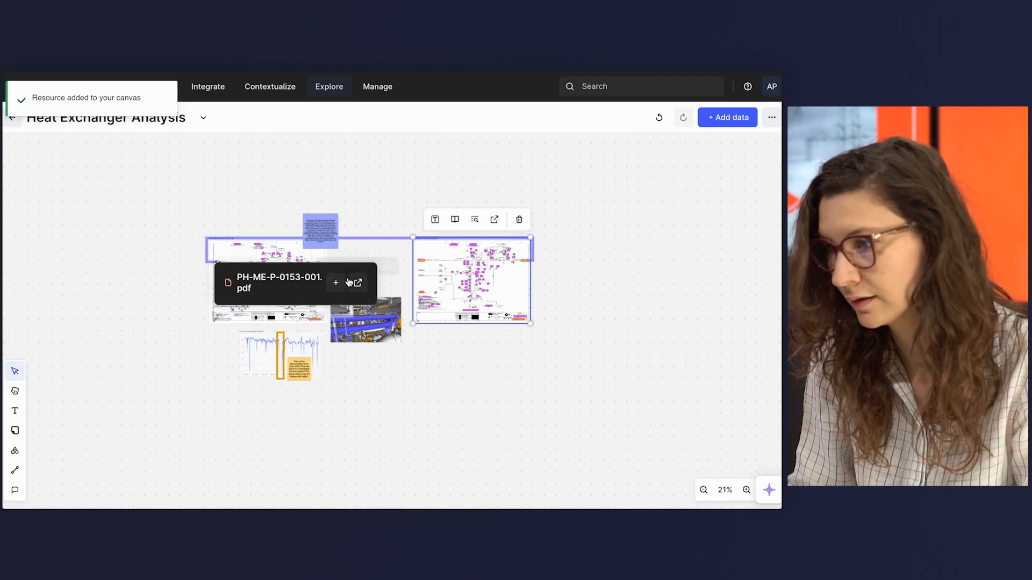
left_click_drag(505, 282, 166, 281)
left_click(150, 364)
Add the time series of both 23-FT-92537 twin flow transmitters (01 and 02) from diagram PH-ME-P-0153-001 to the canvas.
scroll(138, 253, "up", 10)
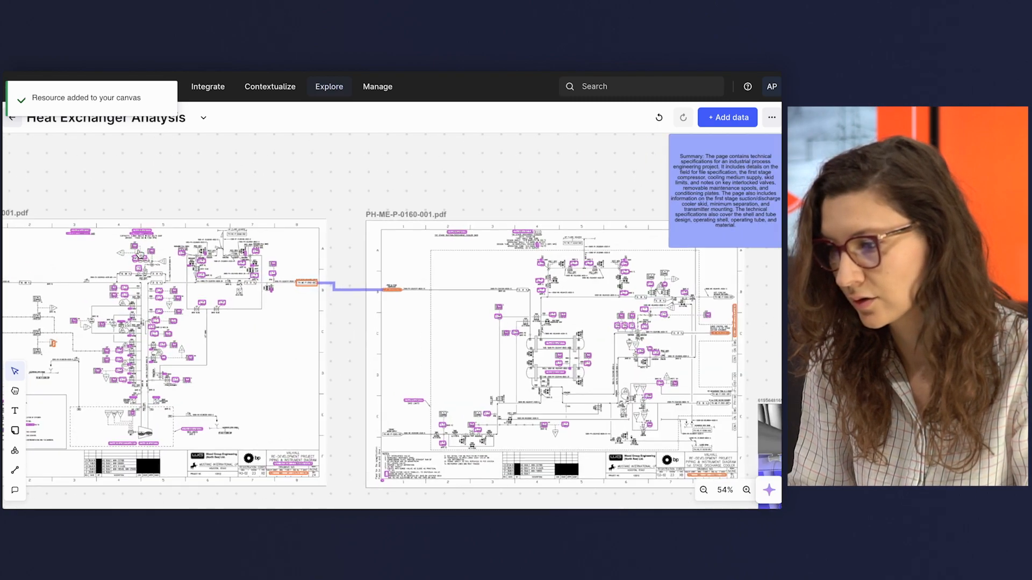
scroll(258, 237, "up", 5)
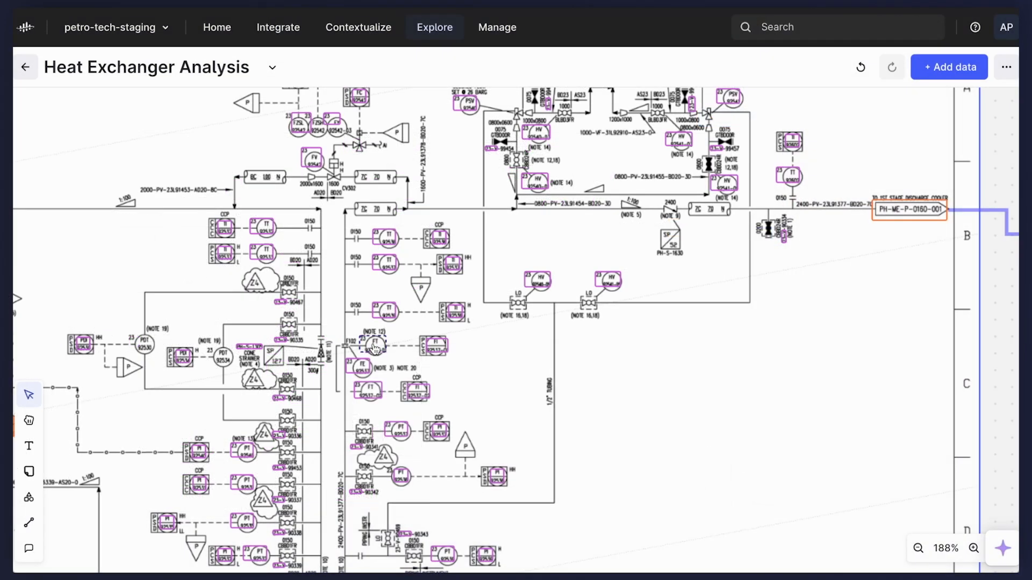
left_click(283, 332)
left_click(415, 451)
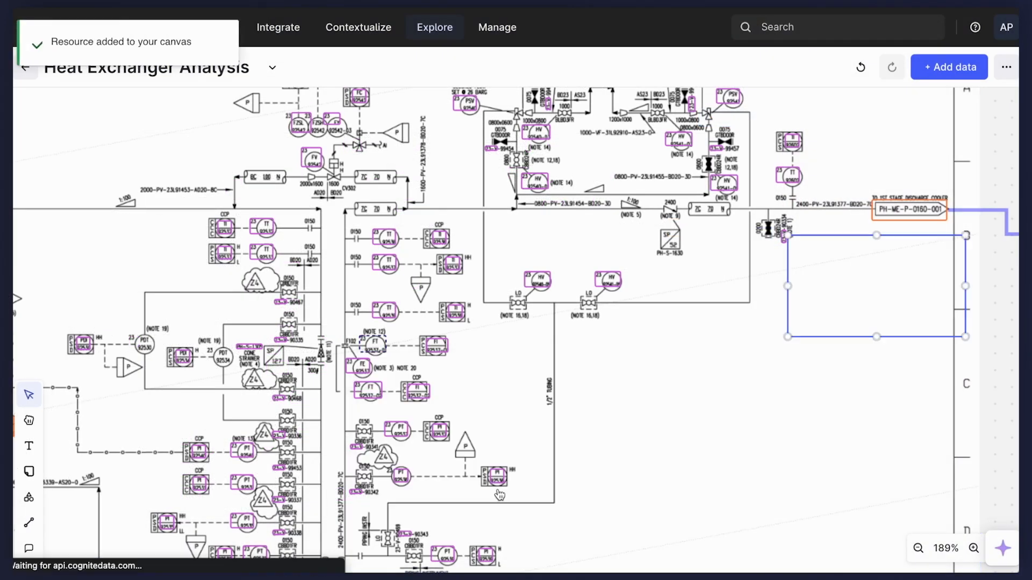
left_click(423, 486)
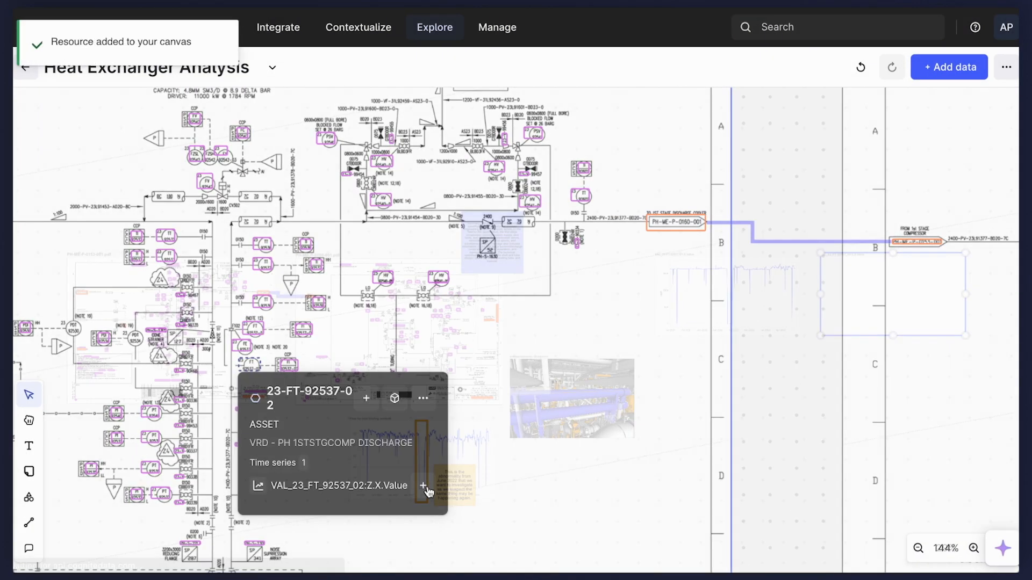
Place the two twin transmitter charts one above the other below diagram PH-ME-P-0153-001.
left_click(881, 287)
left_click_drag(881, 287, 242, 505)
left_click_drag(477, 420, 306, 511)
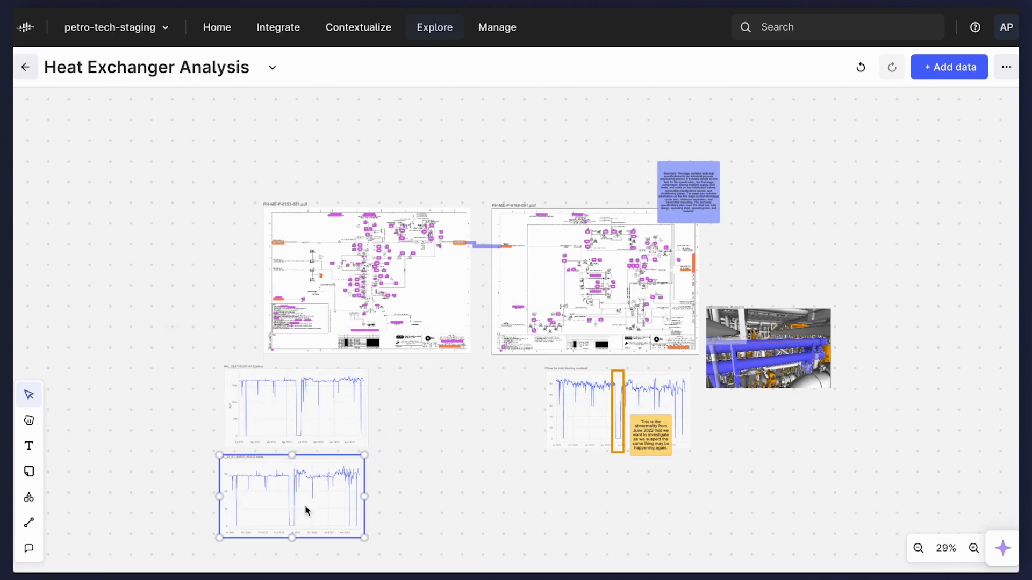
left_click(324, 405, "shift")
left_click_drag(324, 405, 412, 400)
Copy the orange rectangle from the inlet cooling medium chart onto the mid-2022 drop in both twin transmitter charts.
scroll(490, 387, "up", 5)
left_click(802, 306)
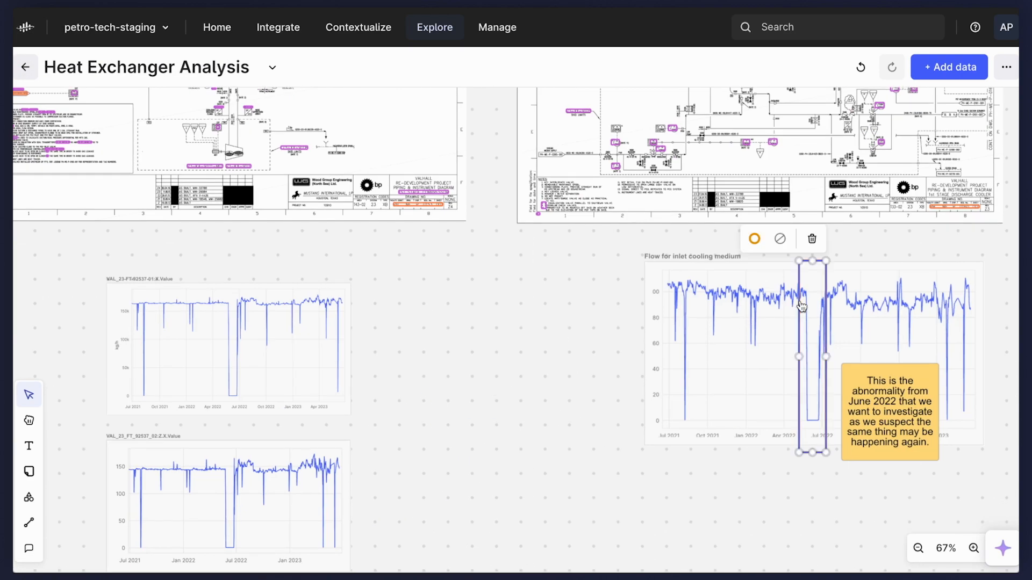
key("ctrl+c")
key("ctrl+v")
left_click_drag(822, 347, 242, 329)
left_click_drag(235, 478, 235, 412)
key("ctrl+c")
key("ctrl+v")
left_click_drag(267, 366, 233, 450)
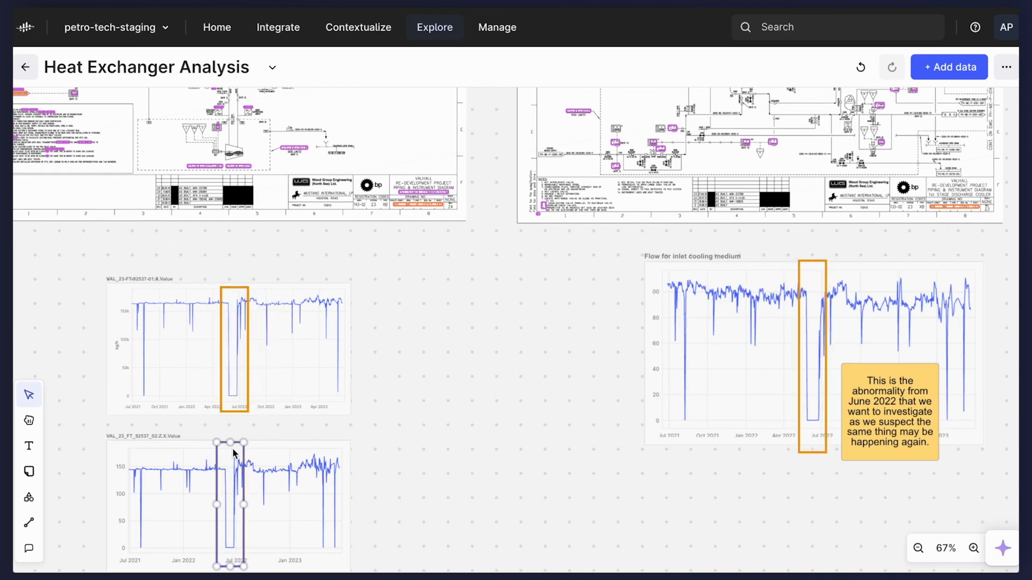
Change the upper twin transmitter chart's label to "Flow twin transmitter 1".
left_click(207, 330)
left_click(226, 257)
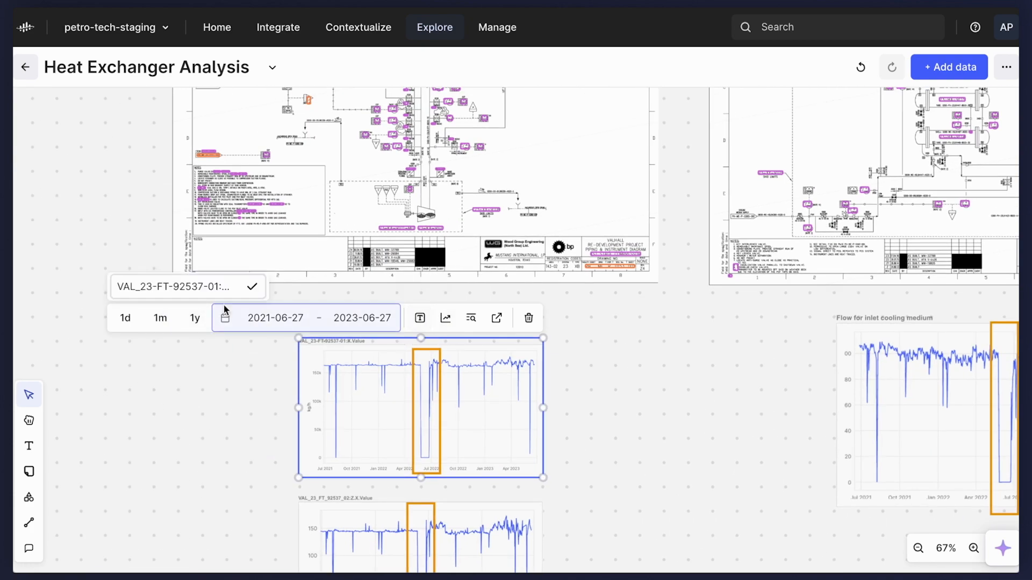
left_click(215, 286)
type("Flow twin transmitter 1")
key("Return")
Change the lower twin transmitter chart's label to "Flow twin transmitter 2".
left_click(397, 518)
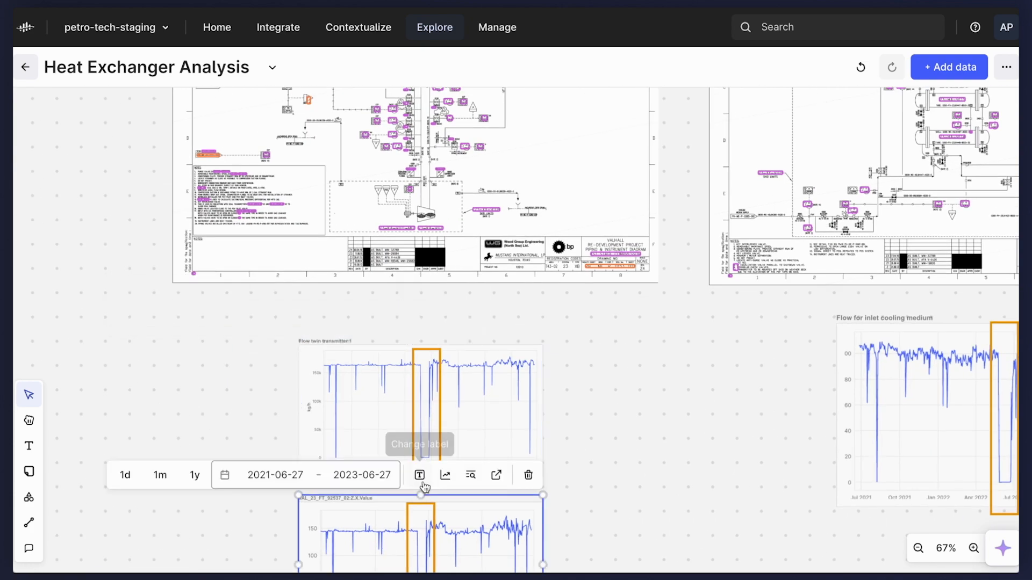
left_click(420, 477)
left_click(215, 444)
type("Flow twin transmitter 2")
key("Return")
left_click(193, 343)
Add a sticky note on the inlet cooling medium chart reading "This sensor value should be between 40 and 120 m³/hr".
scroll(193, 343, "down", 2)
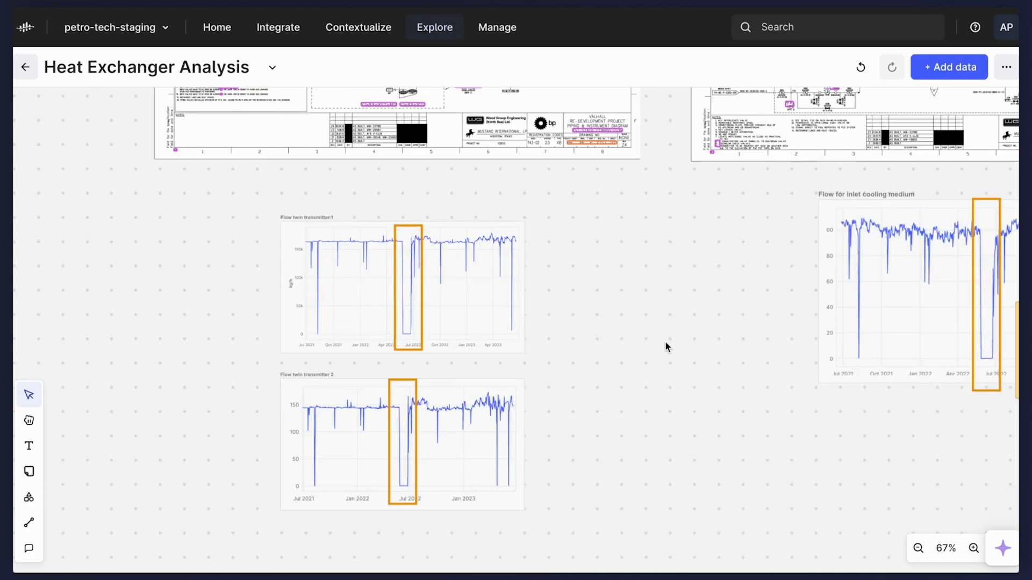
scroll(665, 348, "right", 4)
scroll(835, 248, "up", 5)
key("n")
left_click(834, 245)
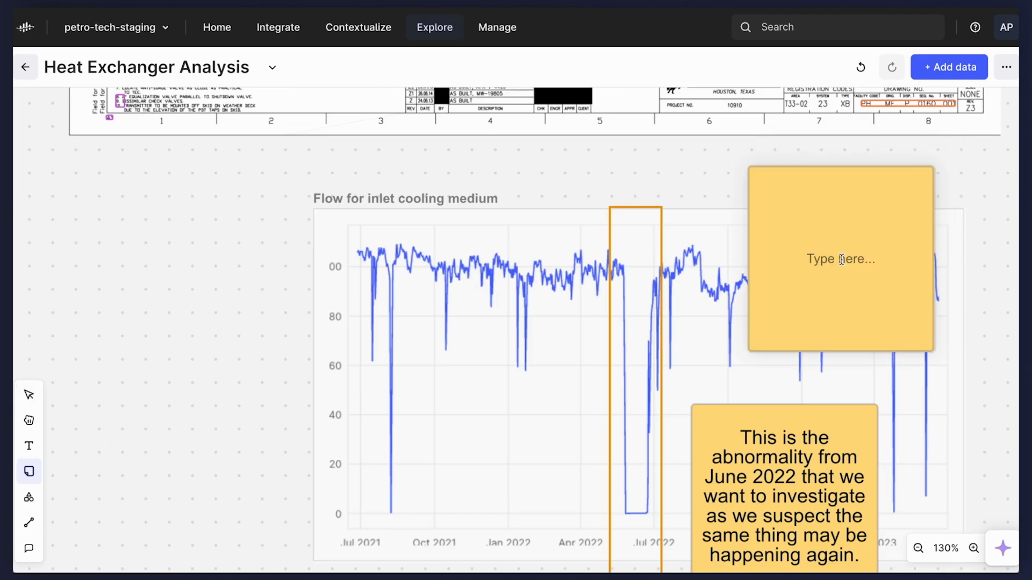
type("This sensor value should be between 40 and 120 m³/hr")
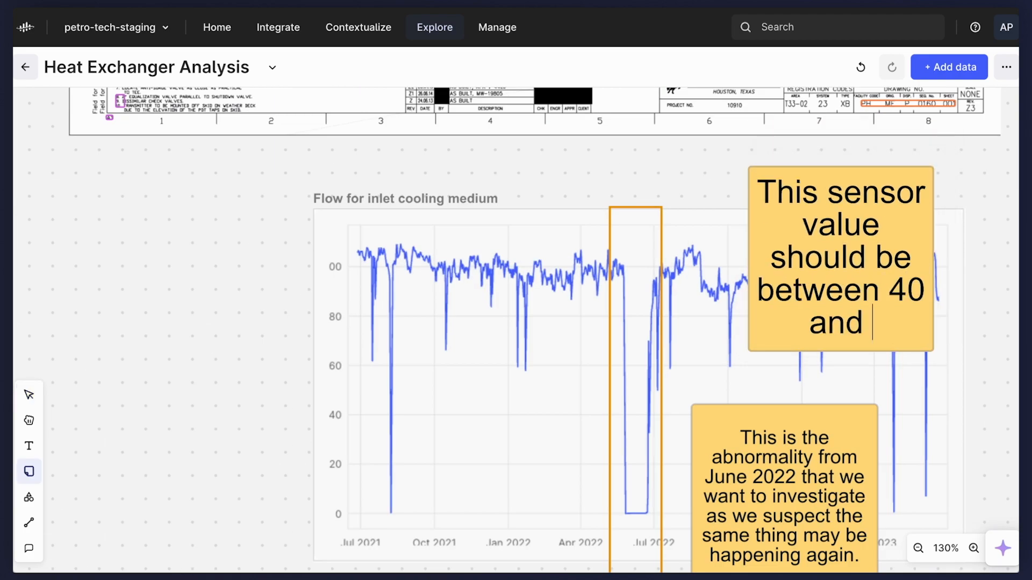
left_click(990, 352)
Recolor the sensor range note green, shrink it and place it at the right edge of the inlet cooling medium chart.
scroll(991, 353, "down", 5)
scroll(999, 352, "right", 2)
scroll(1000, 352, "down", 1)
left_click(857, 258)
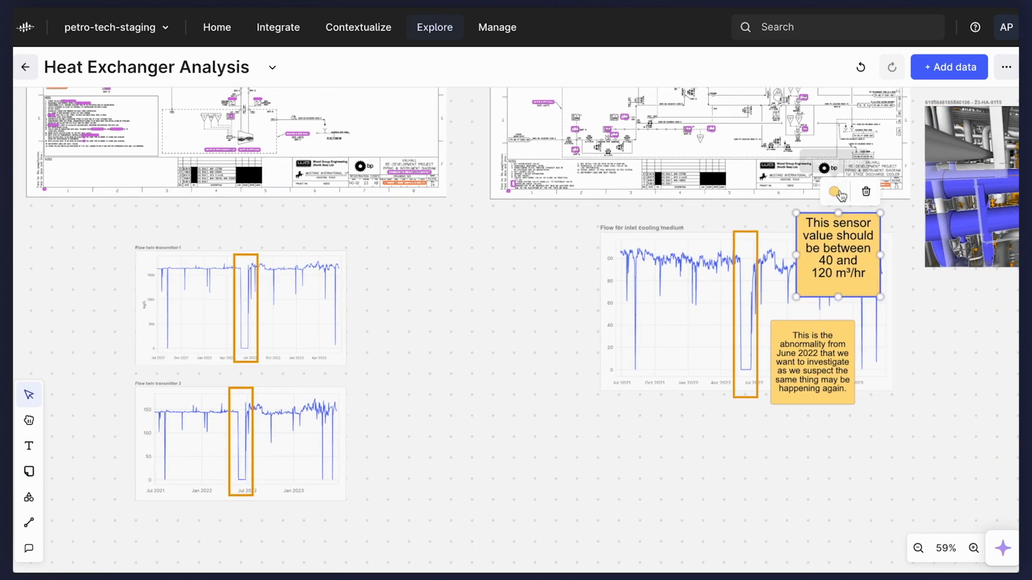
left_click(836, 193)
left_click(841, 160)
left_click_drag(878, 215, 888, 271)
left_click(907, 343)
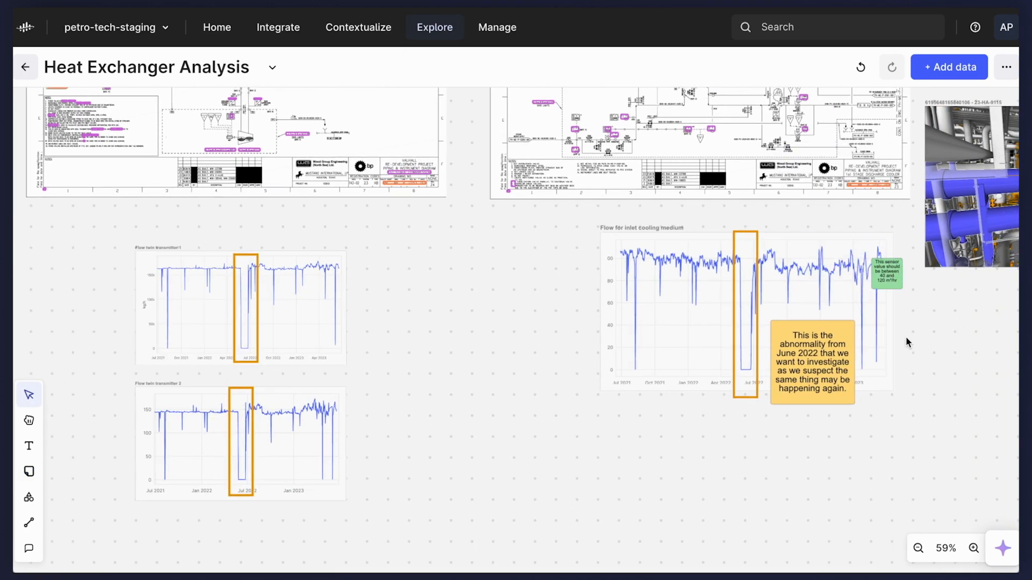
Add a small green note at the twin charts' right edge: "Quality check: The difference between our twin transmitters should be between 0 and 27 m³/hr".
scroll(281, 285, "up", 5)
scroll(418, 269, "down", 3)
key("n")
left_click(440, 355)
type("The difference between these sensors should be")
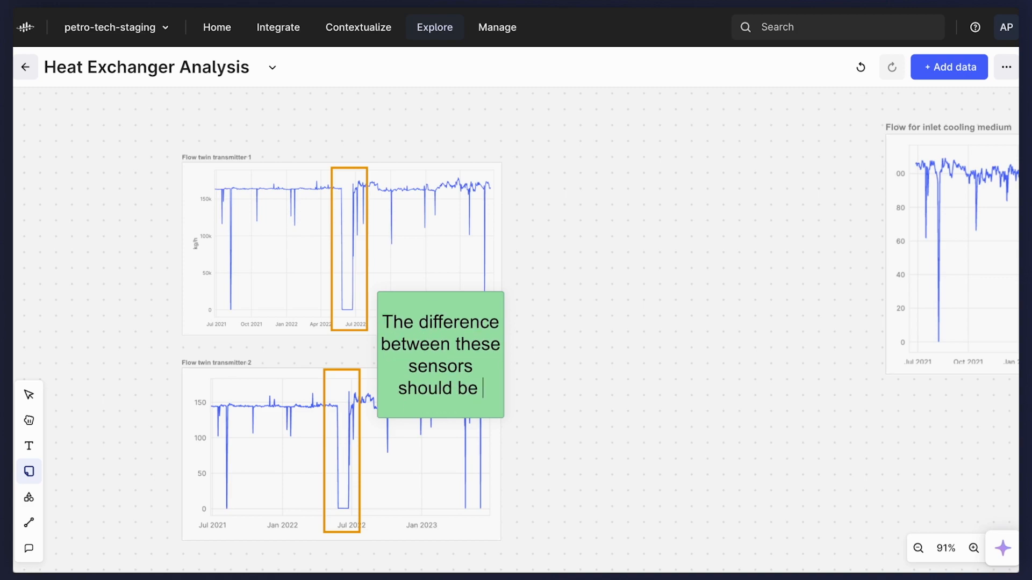
key("ctrl+a")
type("Data")
key("ctrl+a")
type("Quality check: The difference between our twin transmitter")
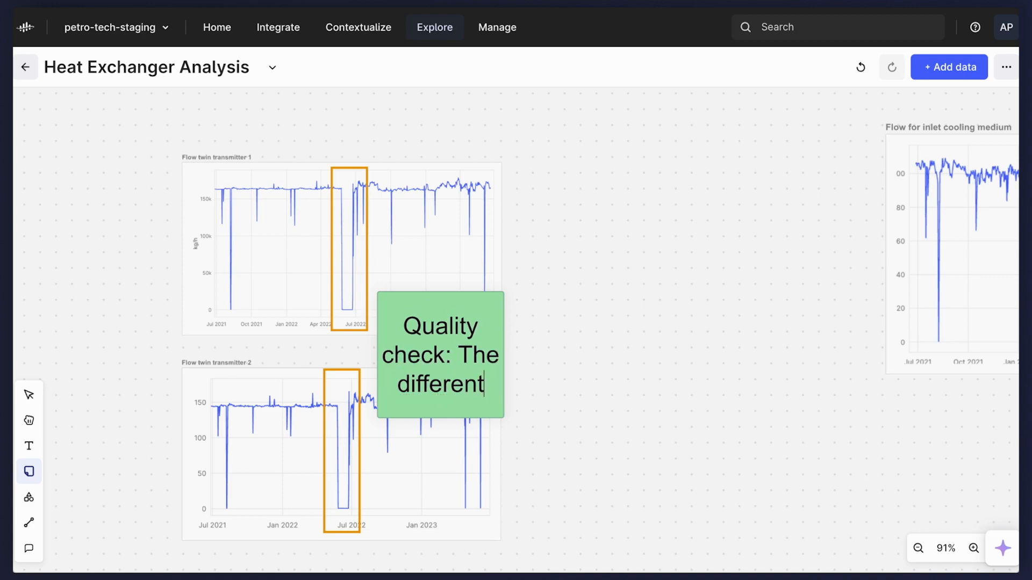
type("s should be between ")
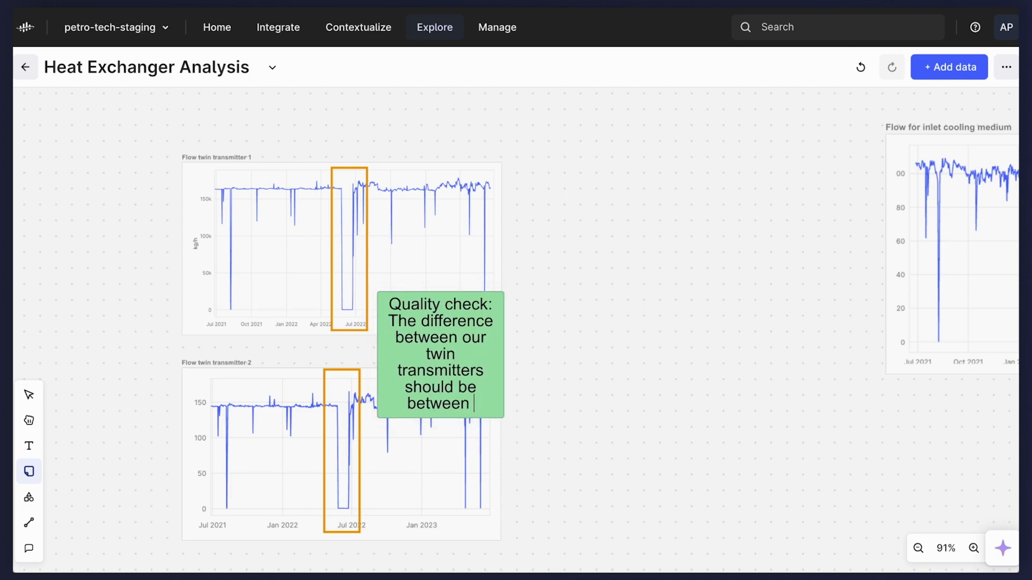
type("0 and 27 m³/hr")
key("Escape")
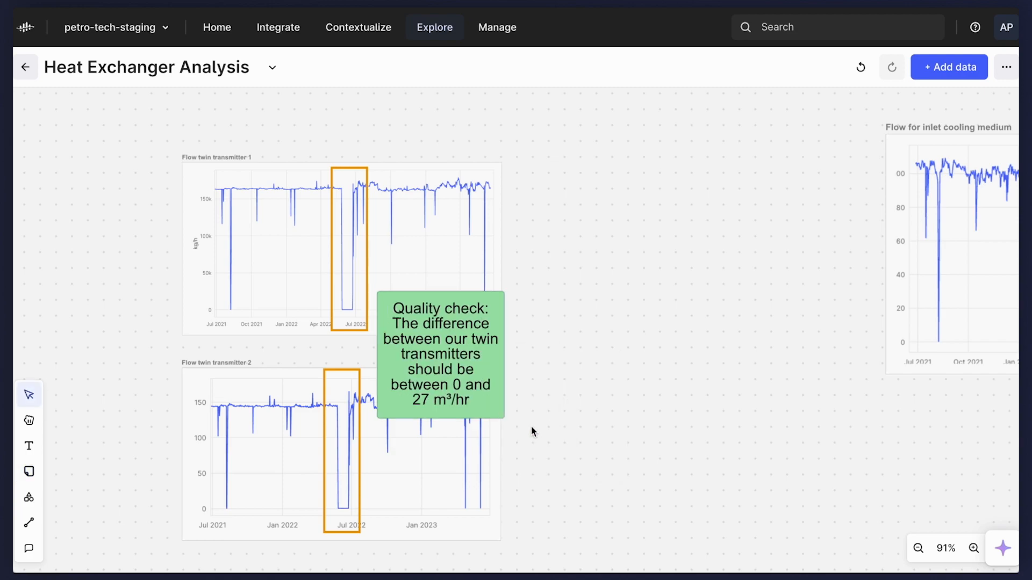
left_click(424, 353)
Add the text heading "Twin Transmitters (Quality Check)" above the two twin transmitter charts.
scroll(424, 353, "down", 5)
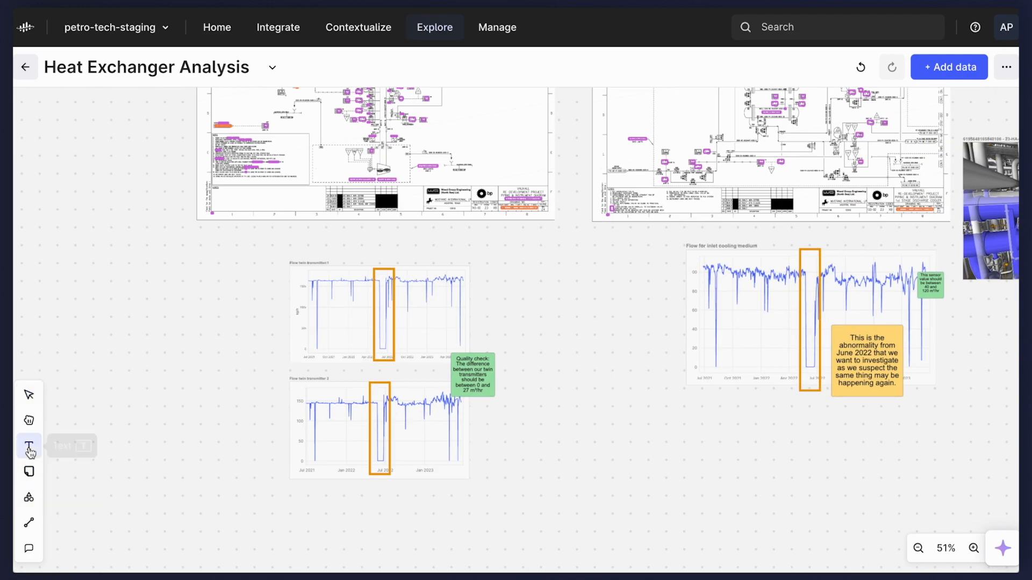
left_click(29, 446)
left_click(291, 242)
type("Twin Transmitters (Quality Check)")
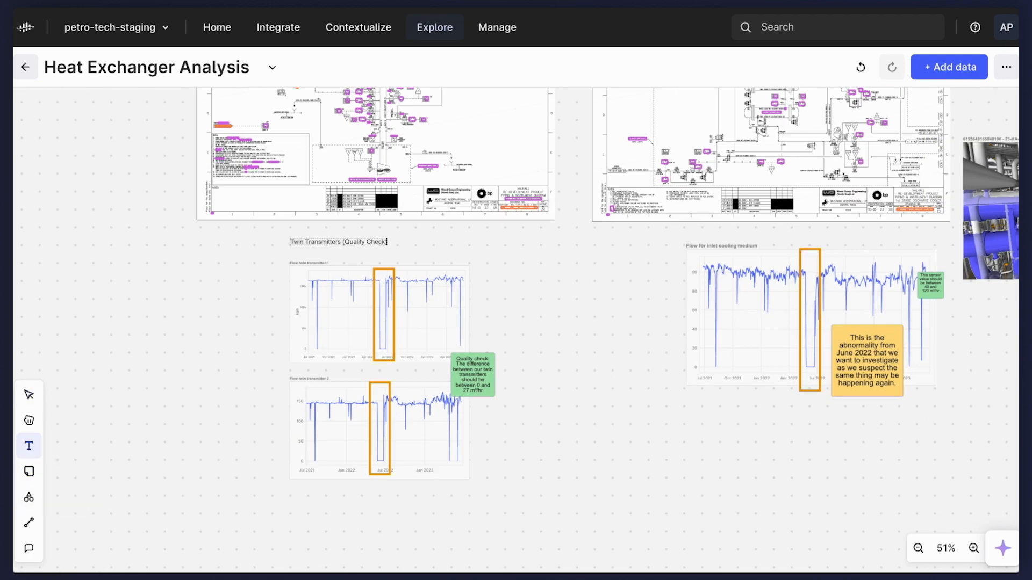
key("Escape")
Draw a rectangle enclosing the twin transmitter heading, charts and note, and give it a blue outline.
key("s")
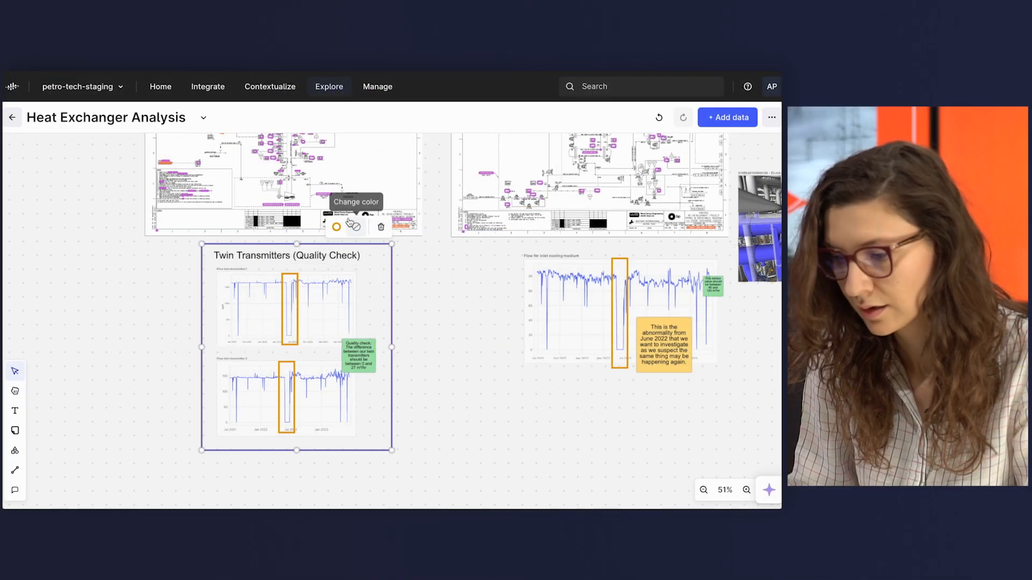
left_click(336, 227)
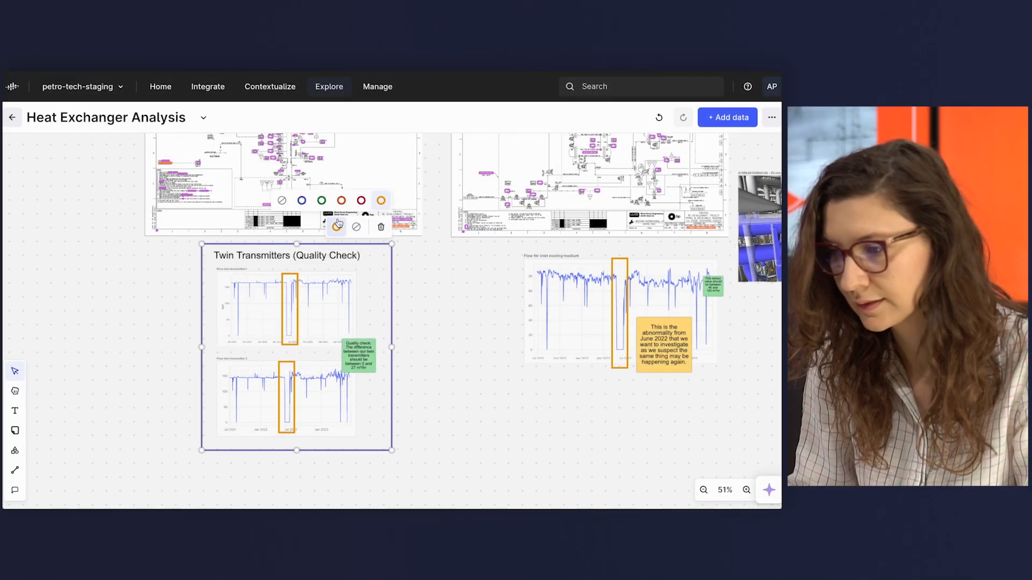
left_click(457, 358)
scroll(458, 359, "right", 5)
scroll(459, 360, "right", 1)
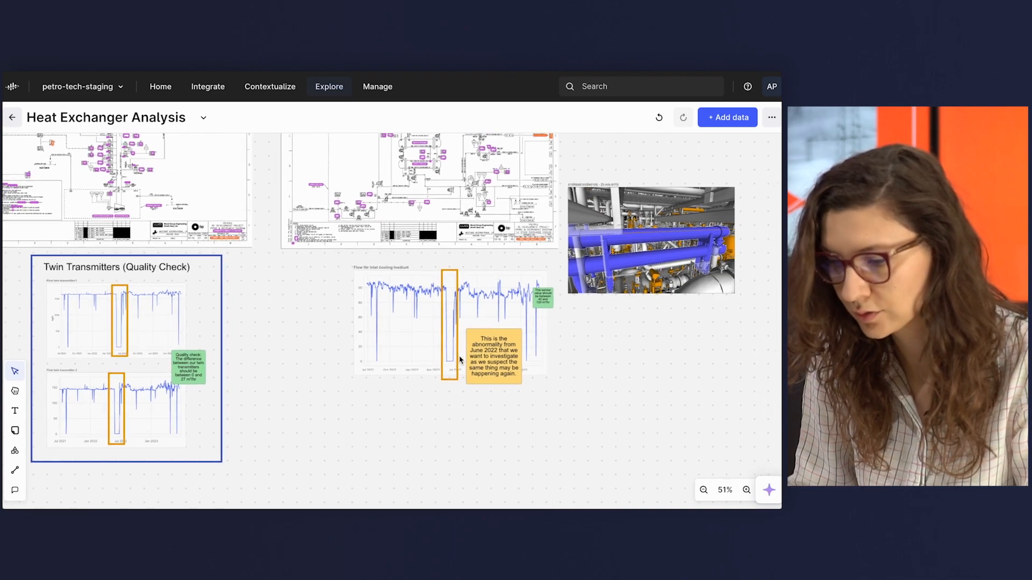
Add the time series VAL_45-TT-92606:X.Value of asset 45-TT-92606 from the P&ID PH-ME-P-0160-001 to the canvas.
scroll(459, 360, "up", 2)
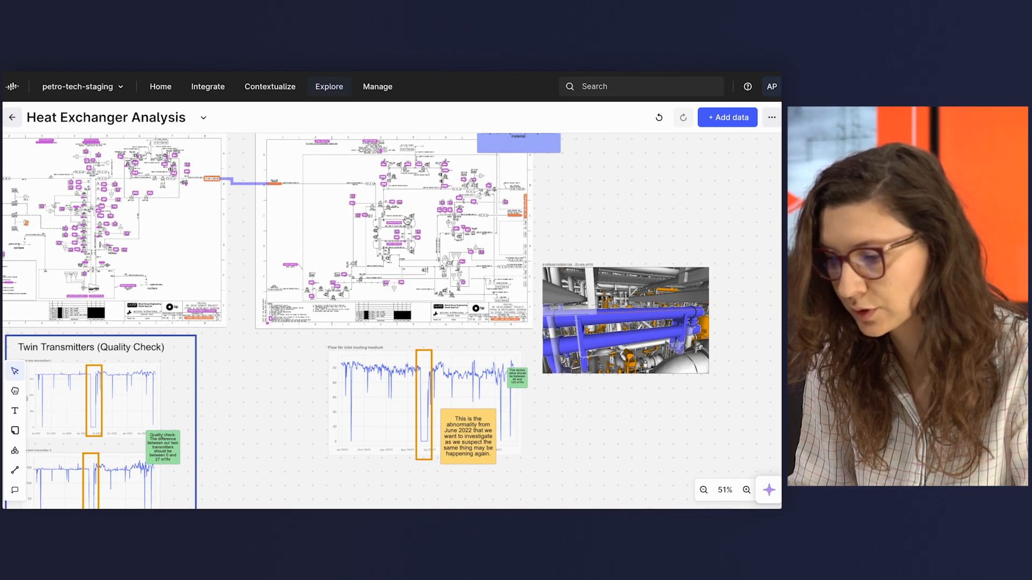
scroll(407, 221, "up", 8)
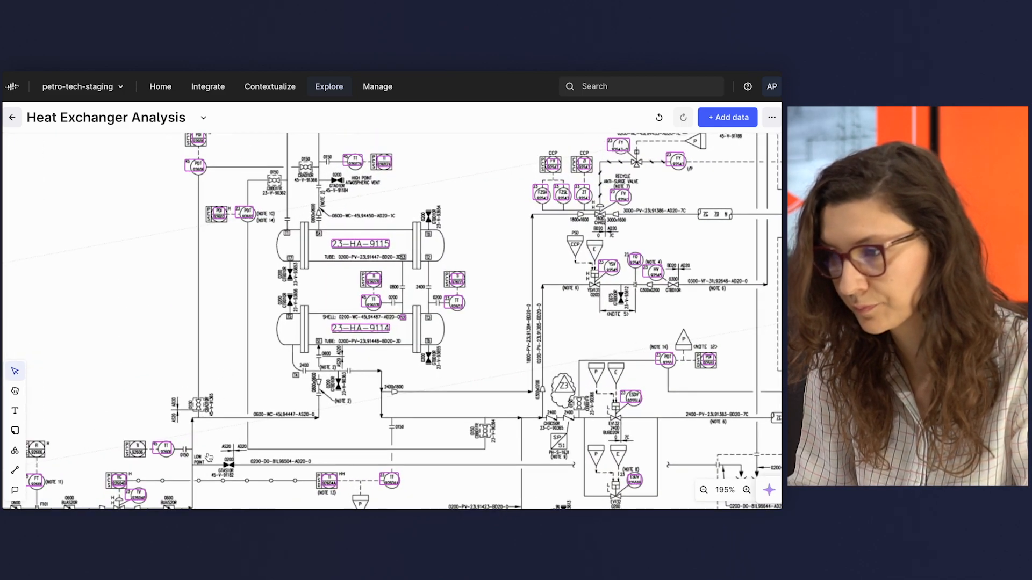
scroll(209, 457, "down", 3)
scroll(209, 457, "left", 3)
left_click(260, 372)
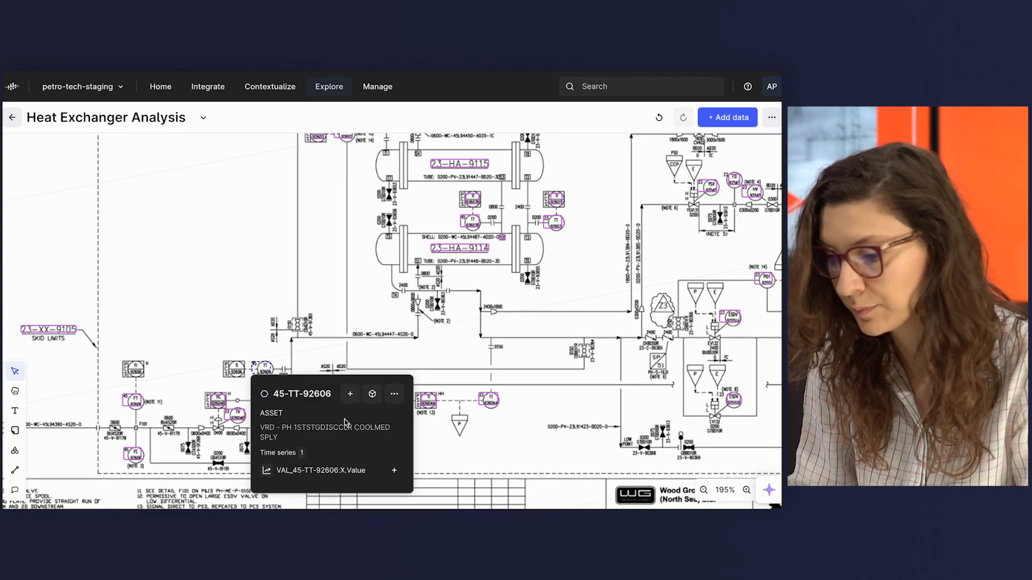
left_click(395, 471)
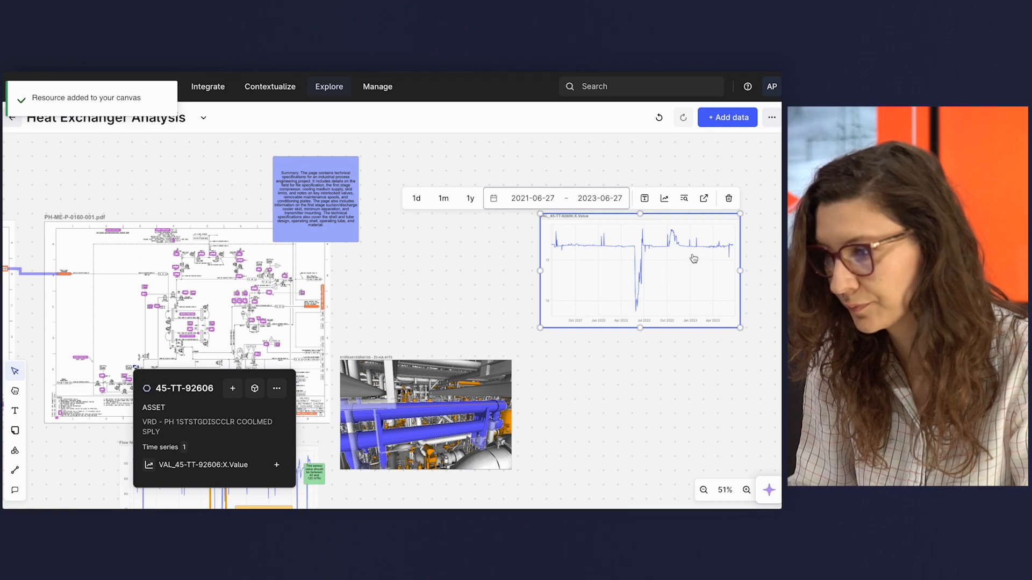
Narrow the new temperature chart's date range to 2022-04-20 to 2022-08-10 around the dip.
scroll(693, 259, "up", 5)
scroll(553, 248, "down", 3)
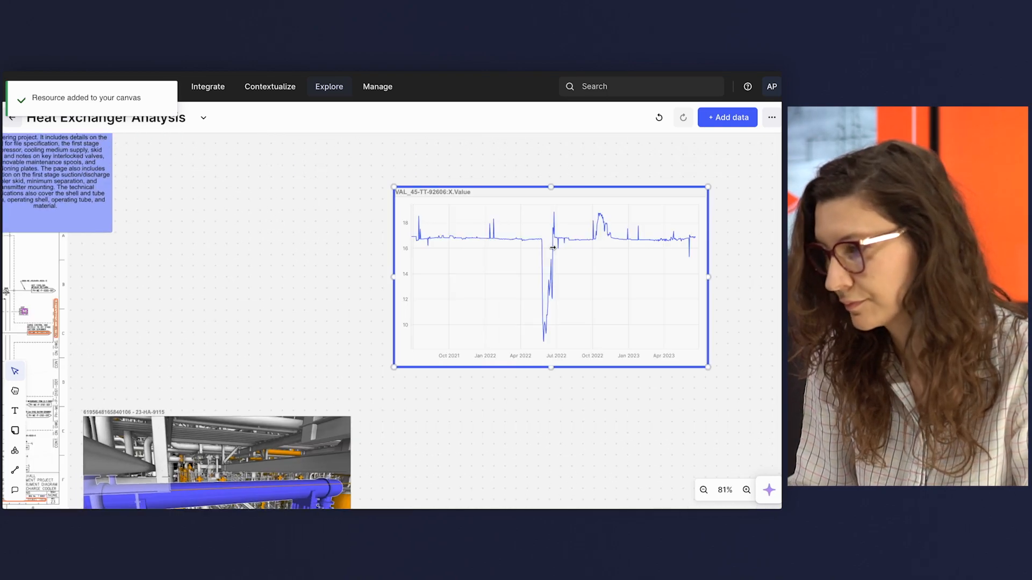
left_click_drag(526, 248, 573, 247)
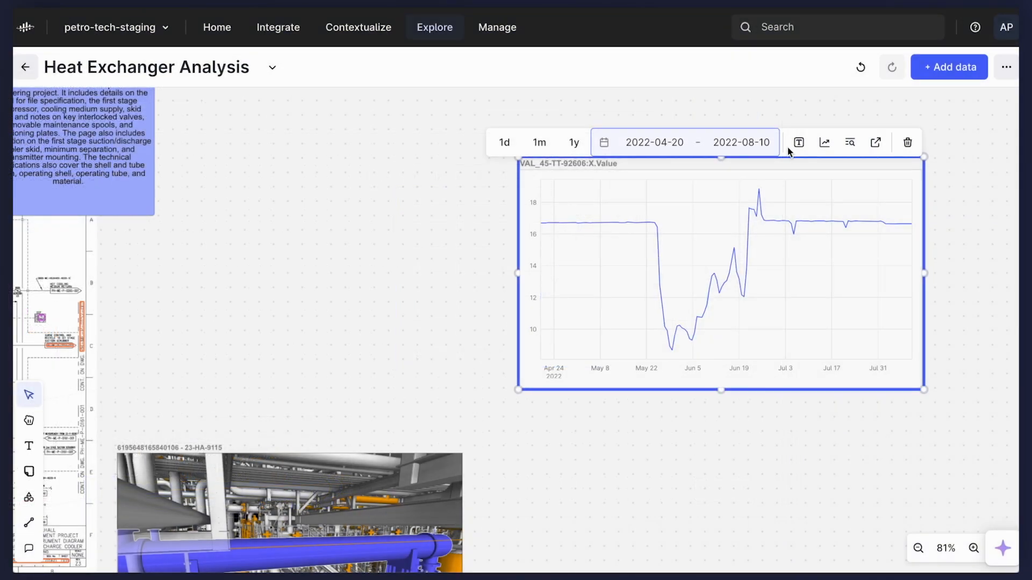
Rename the chart "Temperature for inlet cooling medium" and place it directly below the inlet cooling medium flow chart.
left_click(611, 175)
key("super+a")
type("Temperature ")
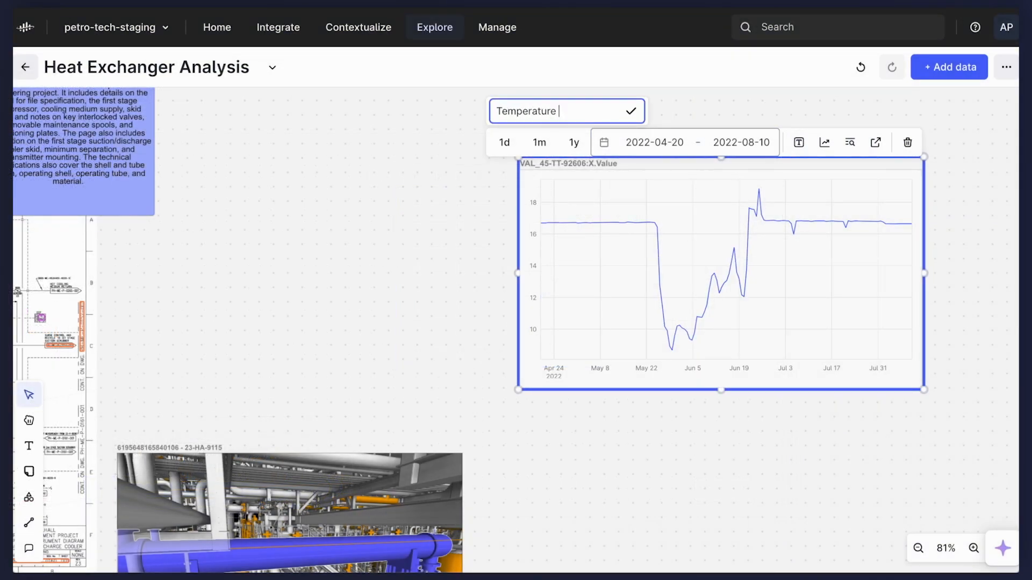
type("for inlet cooling medium")
left_click(326, 137)
scroll(325, 137, "down", 5)
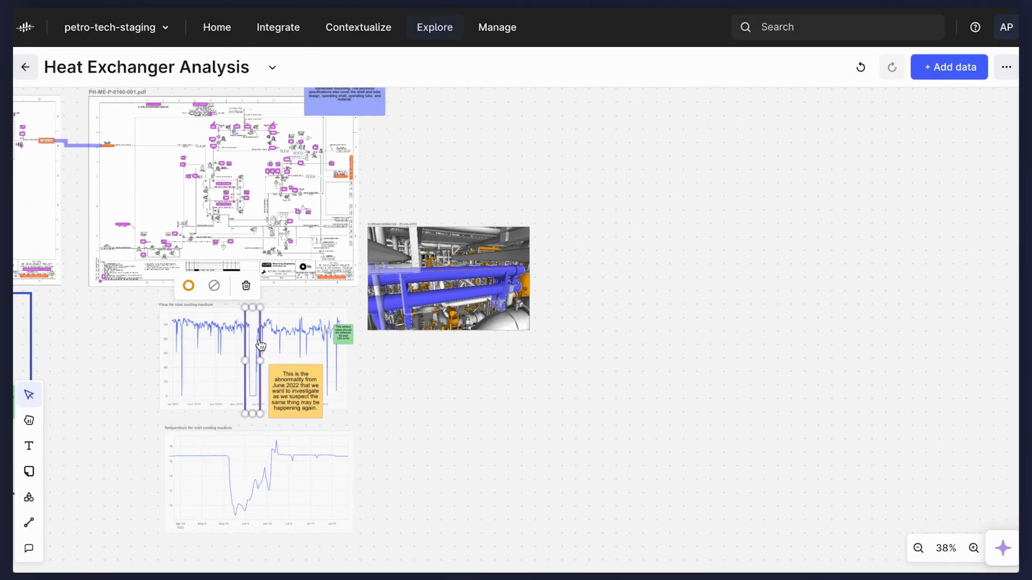
Copy the orange highlight rectangle onto the temperature chart and widen it around the dip from late May to late June 2022.
key("super+v")
left_click_drag(260, 378, 293, 484)
left_click(398, 471)
scroll(397, 471, "left", 2)
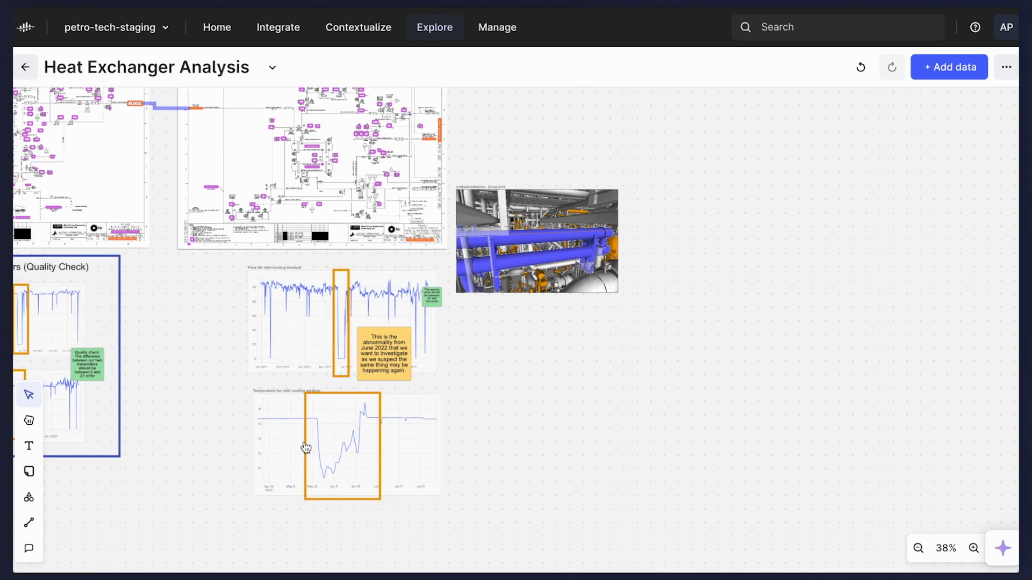
Add a green note over the temperature chart's right end: "Cooling medium should be between 15 and 19°C".
scroll(306, 448, "up", 3)
key("n")
left_click(507, 429)
type("Cooling medium sh")
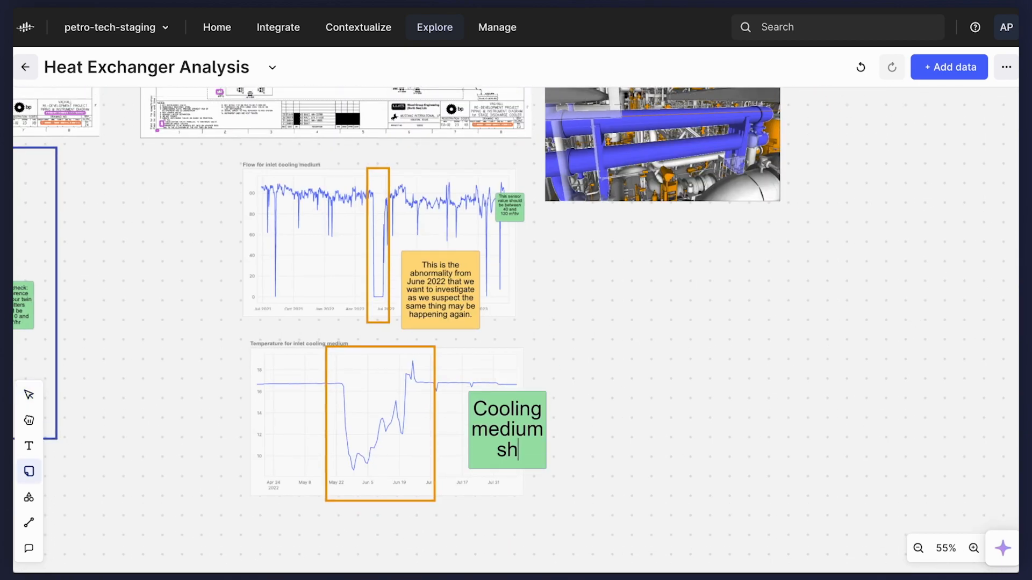
type("ould be between 15 and 19°C")
key("Escape")
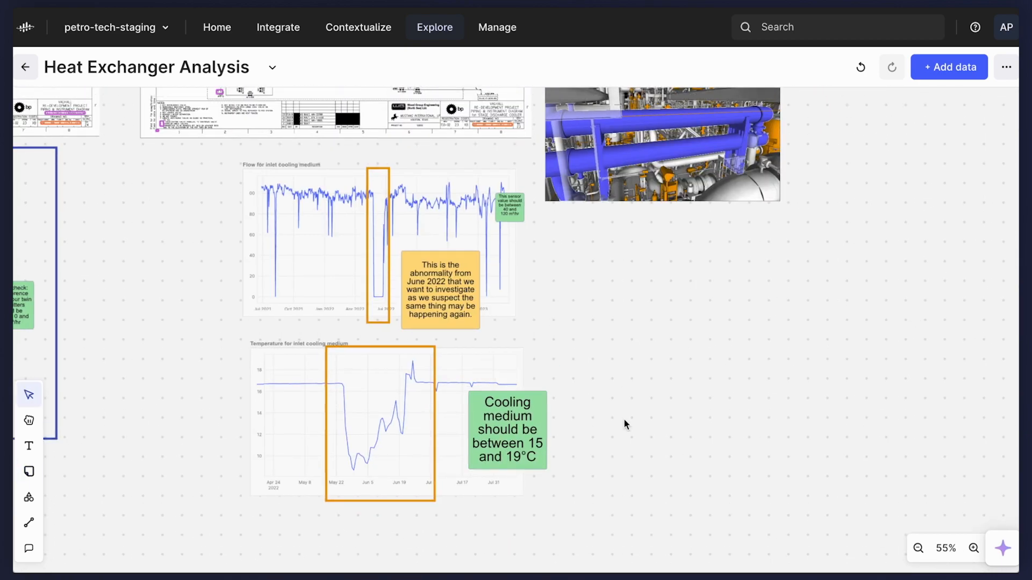
Select both inlet cooling medium charts with their boxes and notes and move them slightly down, away from the P&ID.
scroll(624, 424, "left", 2)
scroll(440, 392, "down", 2)
scroll(440, 392, "up", 1)
left_click_drag(322, 191, 584, 491)
left_click_drag(478, 407, 465, 423)
left_click(290, 301)
Add the text heading "Cooling Medium" above the inlet cooling medium flow chart.
key("t")
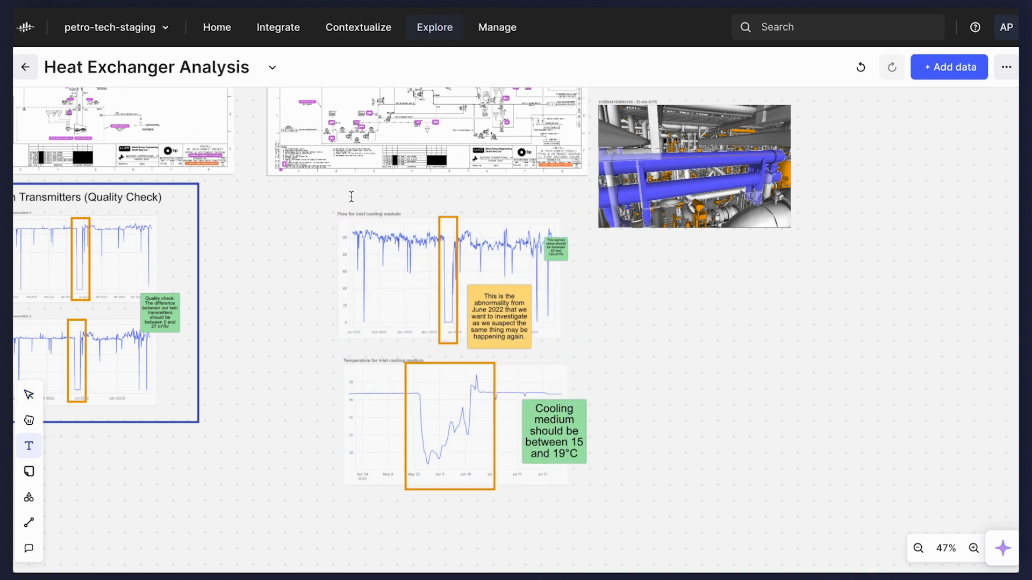
left_click(351, 196)
type("Cooling Medium")
key("Escape")
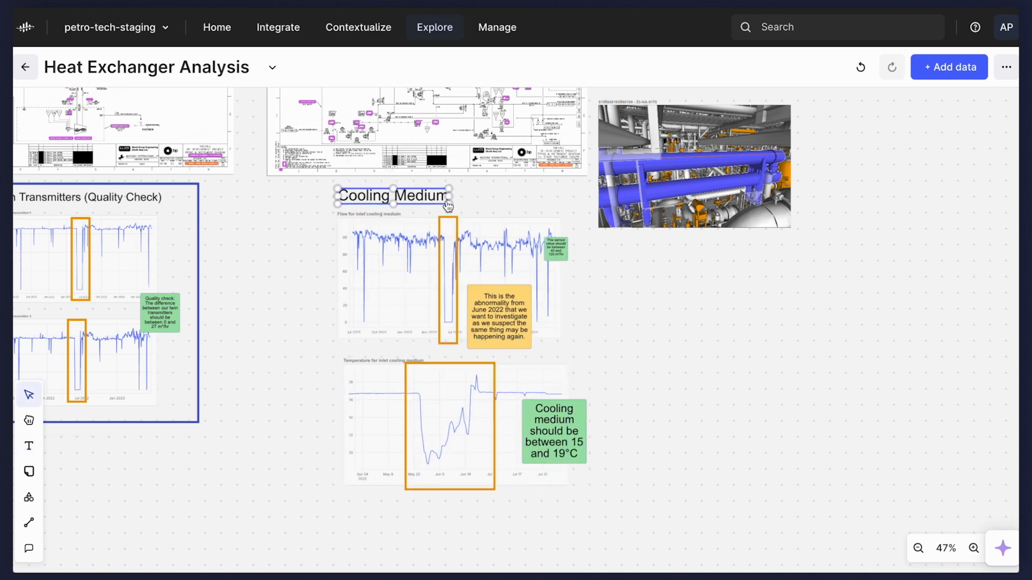
Enclose the Cooling Medium heading, charts and notes in a blue-outlined rectangle and move the 3D model clear of it.
left_click(29, 500)
left_click_drag(327, 181, 600, 507)
scroll(679, 474, "up", 3)
left_click_drag(623, 342, 637, 293)
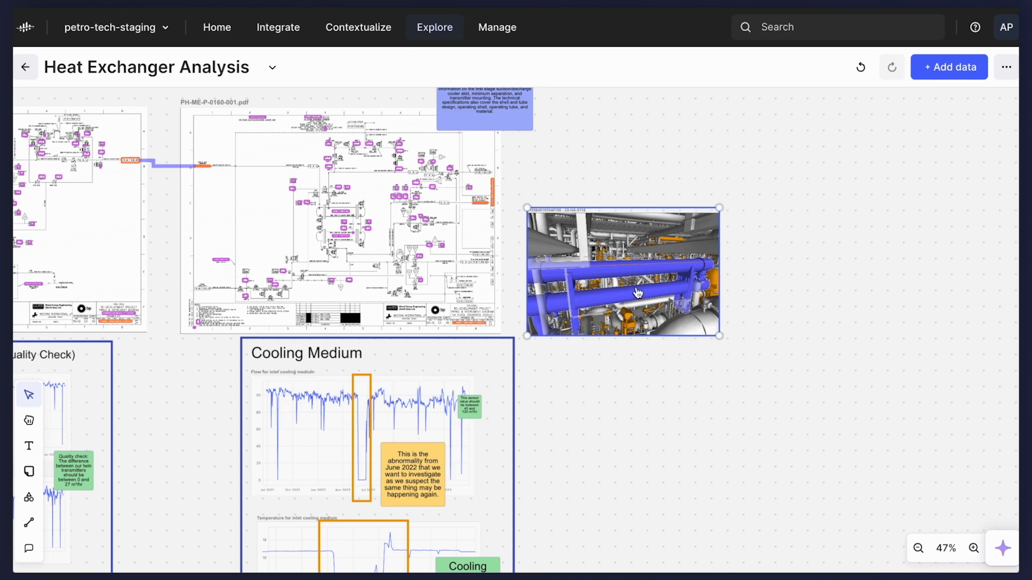
Add the asset card of heat exchanger 23-HA-9115 from the P&ID to the canvas.
scroll(638, 292, "up", 1)
left_click(596, 395)
scroll(237, 229, "up", 5)
scroll(317, 236, "up", 5)
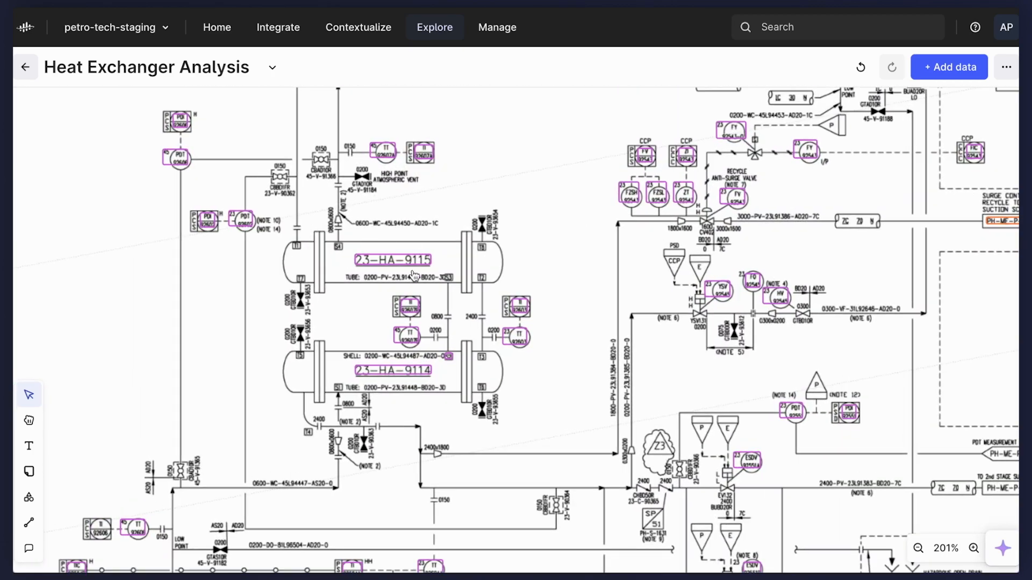
left_click(411, 261)
left_click(482, 295)
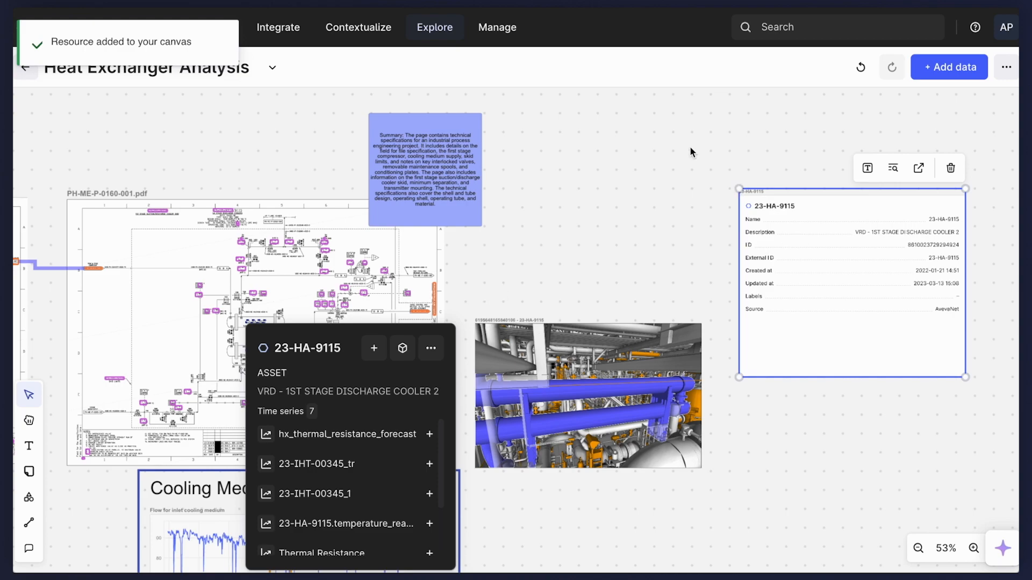
Shrink the 23-HA-9115 asset card and place it just above the 3D model.
left_click(691, 152)
left_click(839, 269)
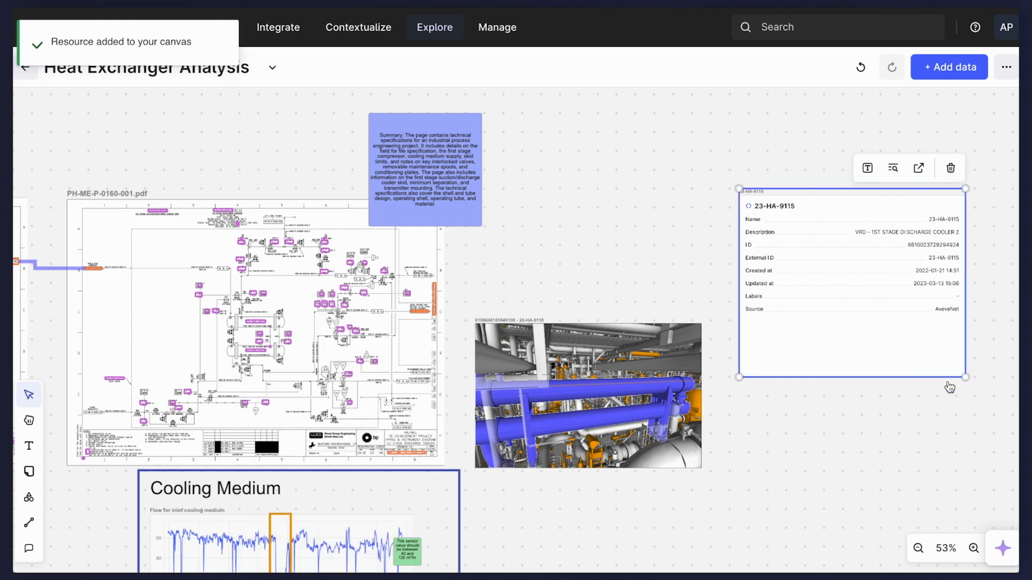
left_click_drag(967, 377, 865, 306)
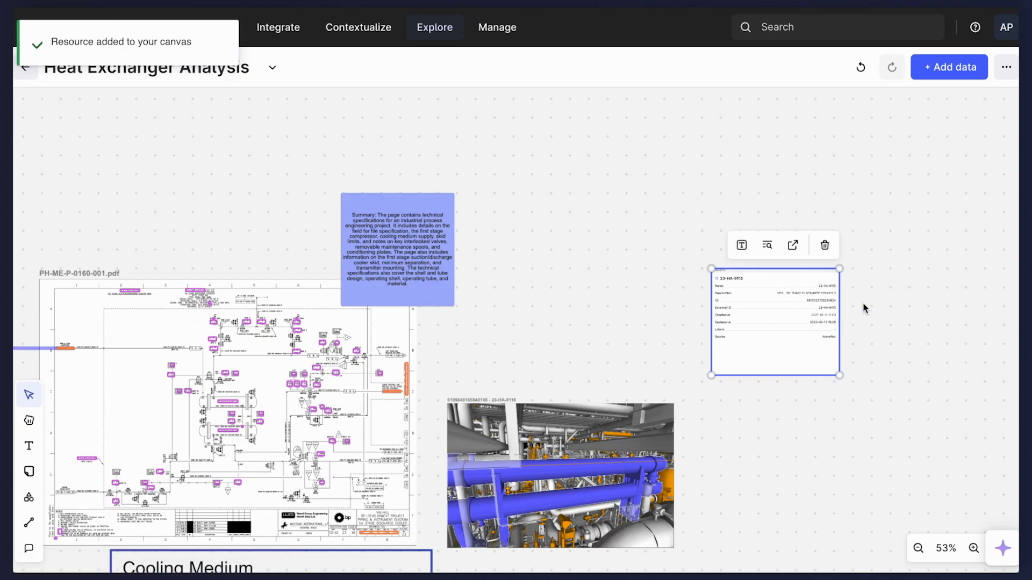
scroll(808, 365, "up", 5)
left_click_drag(892, 433, 819, 371)
left_click_drag(636, 296, 101, 396)
scroll(272, 332, "left", 4)
left_click(272, 331)
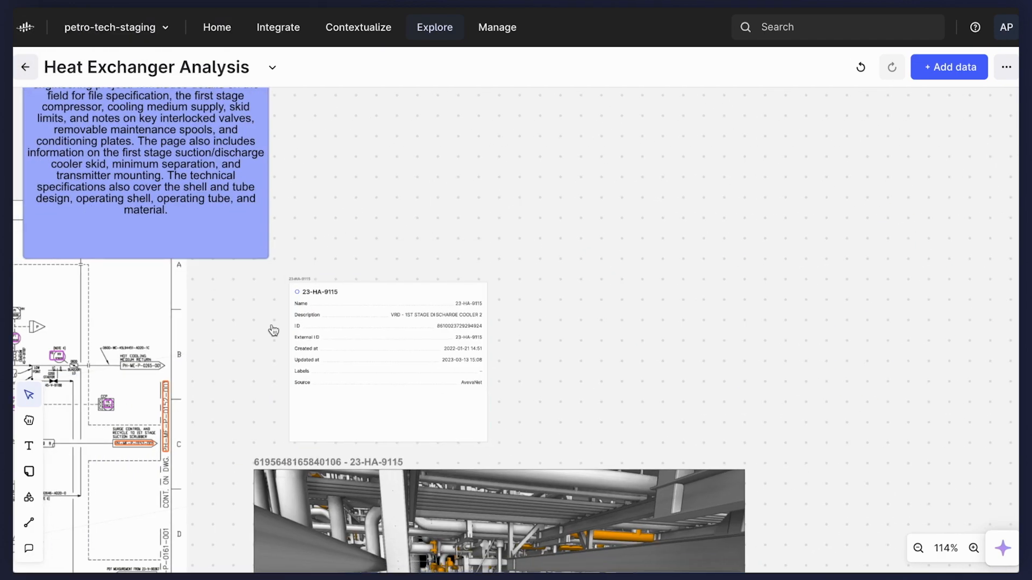
Add the text heading "Heat exchanger" above the 23-HA-9115 asset card.
left_click(29, 446)
left_click(405, 251)
type("Heat exchanger")
key("Escape")
left_click_drag(467, 271, 344, 239)
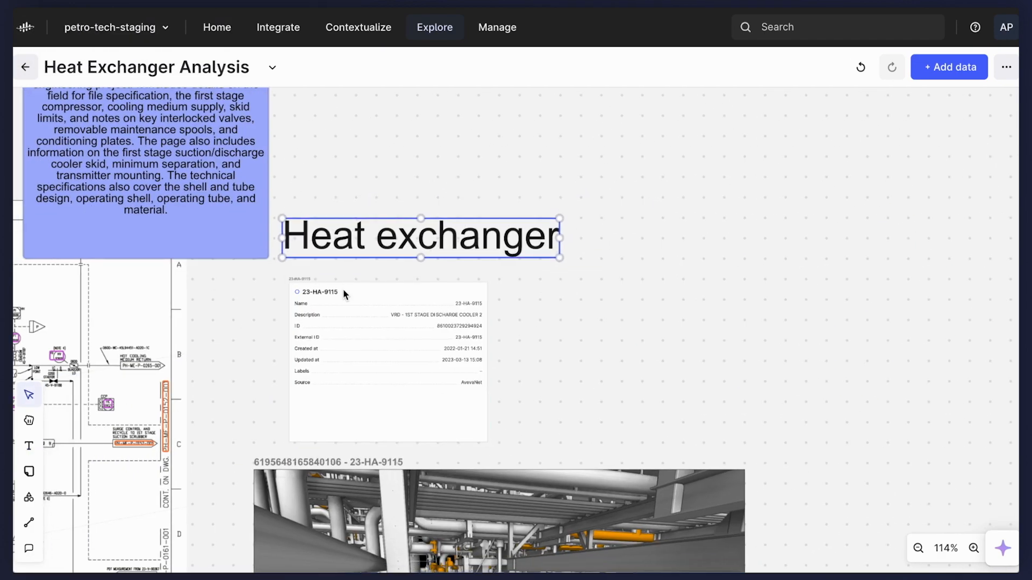
left_click_drag(215, 231, 177, 215)
Draw a blue-outlined rectangle enclosing the Heat exchanger heading, asset card and 3D model.
scroll(178, 321, "down", 2)
scroll(179, 321, "down", 6)
left_click(29, 497)
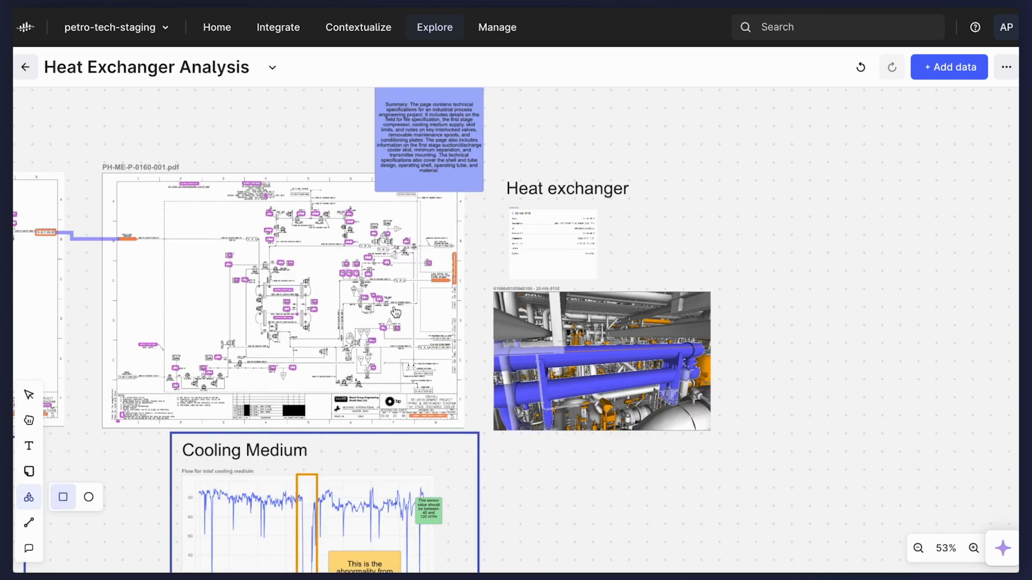
mouse_move(488, 165)
left_mouse_down()
mouse_move(711, 449)
mouse_move(721, 443)
left_mouse_up()
Select the whole Heat exchanger group with its frame and move it down beside the P&ID's lower right corner.
left_click_drag(714, 488, 549, 195)
left_click_drag(554, 196, 571, 326)
left_click(601, 227)
scroll(601, 227, "left", 4)
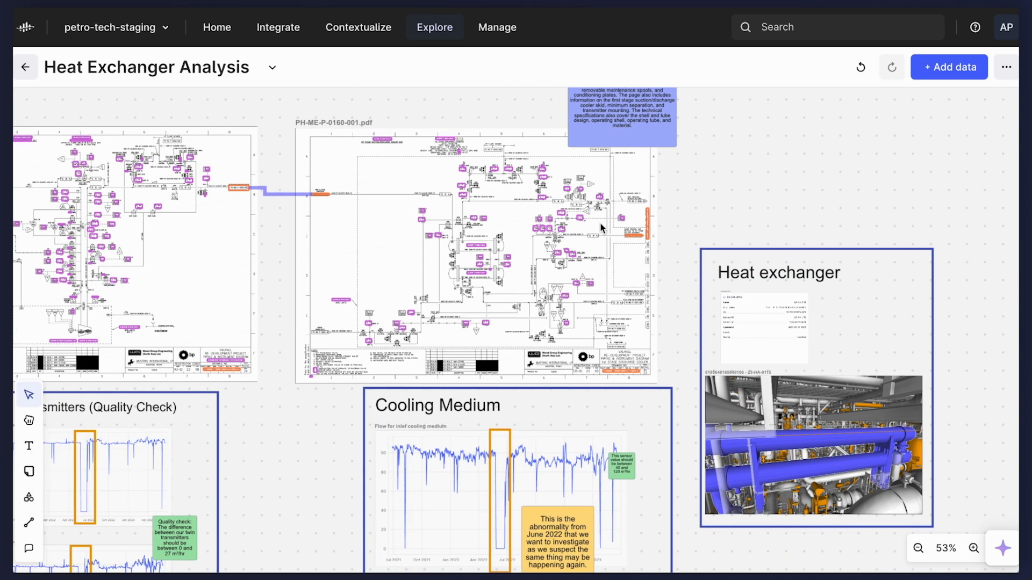
Nudge the blue Cooling Medium frame slightly to the left around its charts and notes.
scroll(600, 227, "down", 3)
scroll(614, 269, "down", 3)
scroll(571, 389, "up", 8)
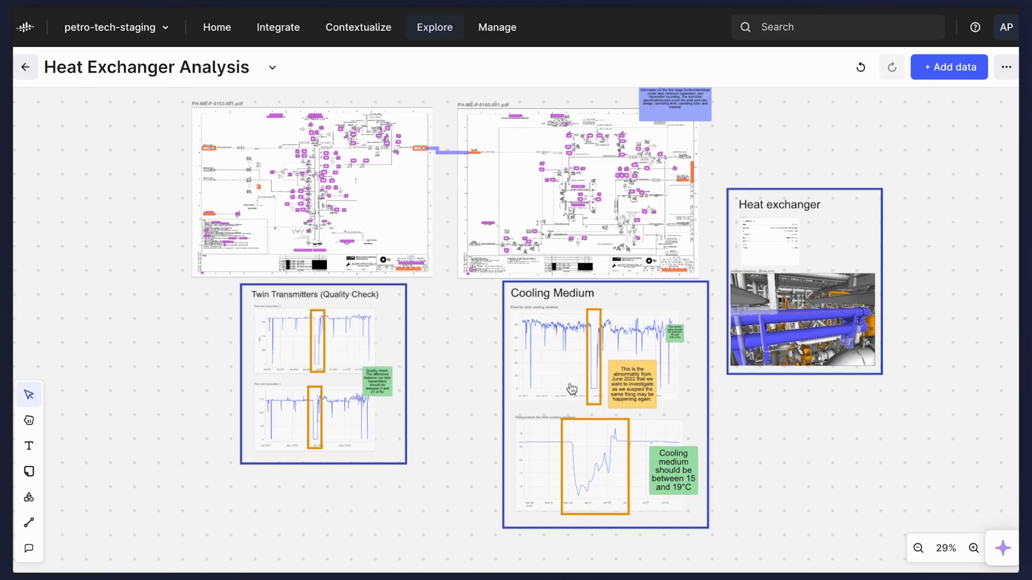
left_click_drag(552, 274, 537, 274)
Examine the Flow twin transmitter 1 chart up close and open its time series in Data Explorer.
scroll(536, 274, "down", 3)
scroll(537, 275, "left", 4)
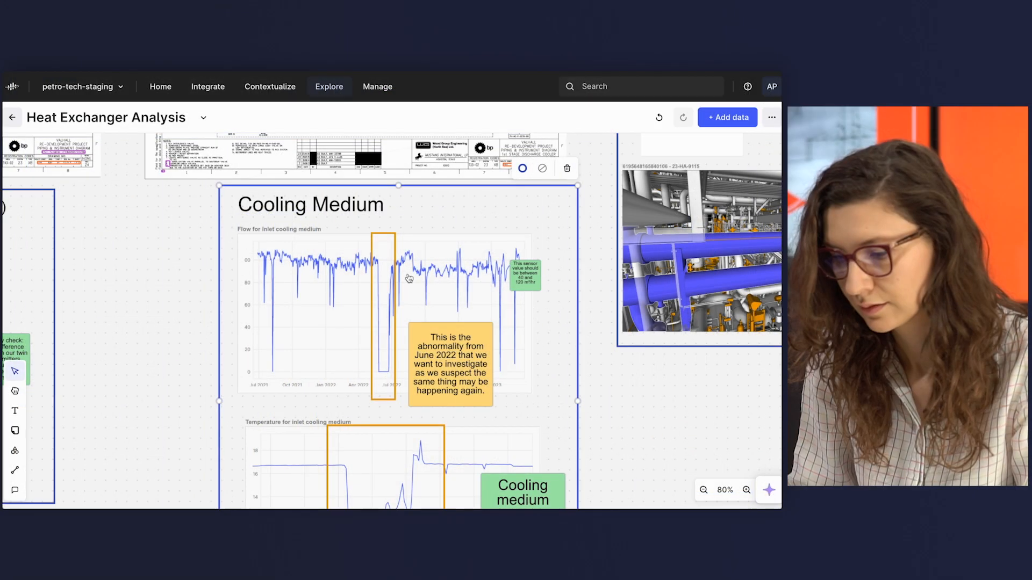
scroll(408, 277, "left", 6)
scroll(199, 250, "up", 5)
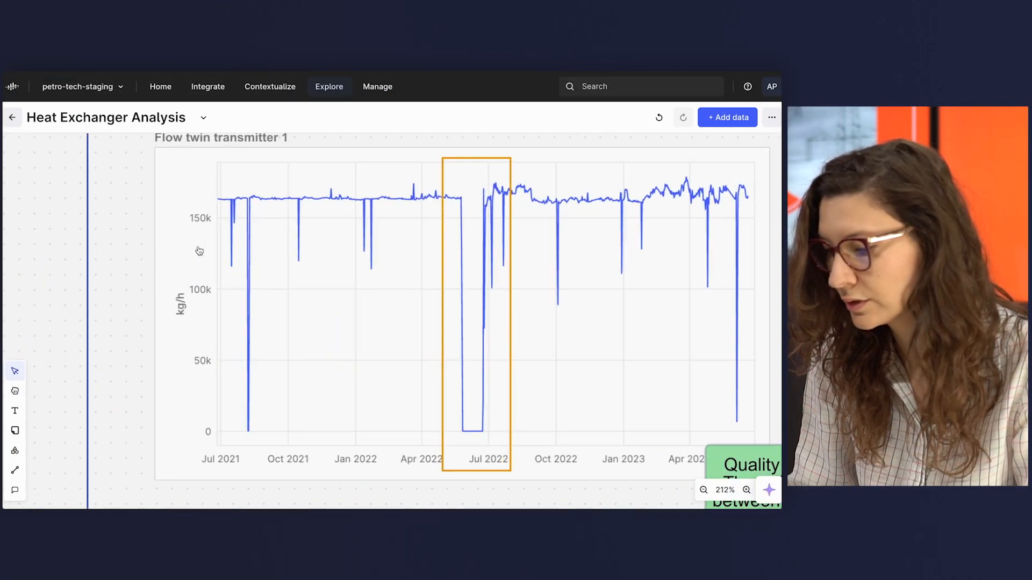
scroll(199, 250, "right", 3)
scroll(199, 250, "right", 1)
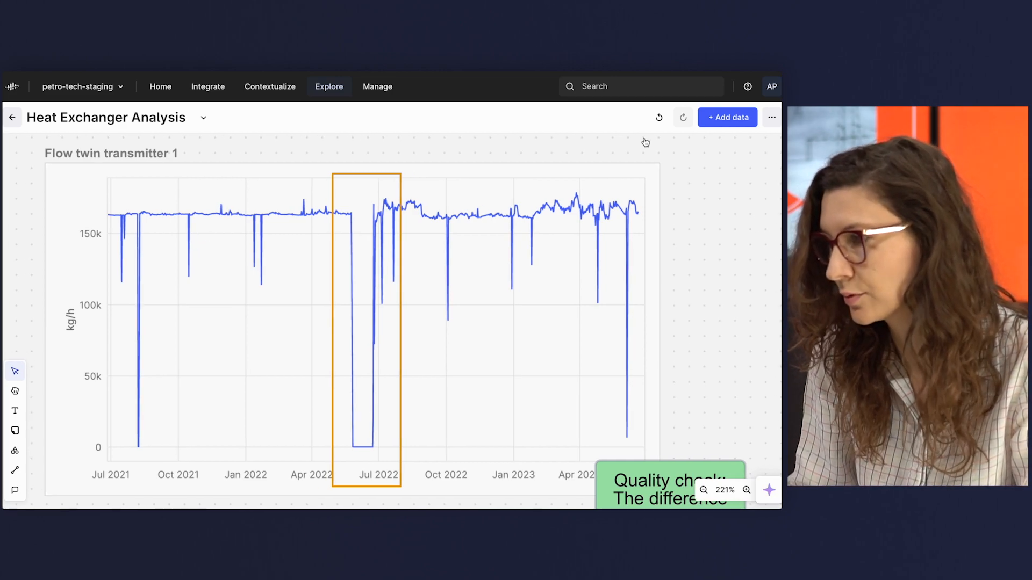
left_click(570, 191)
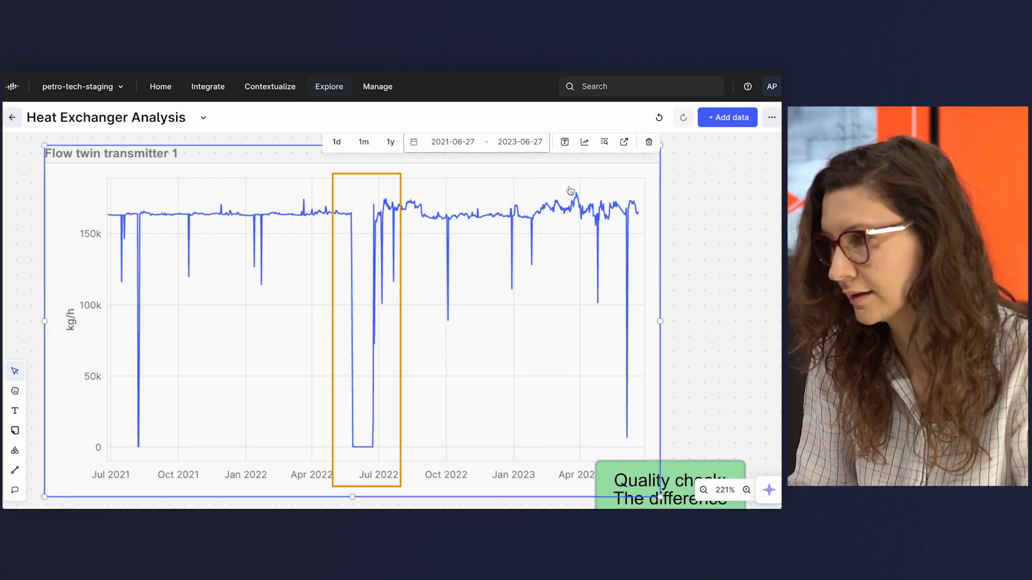
left_click(624, 142)
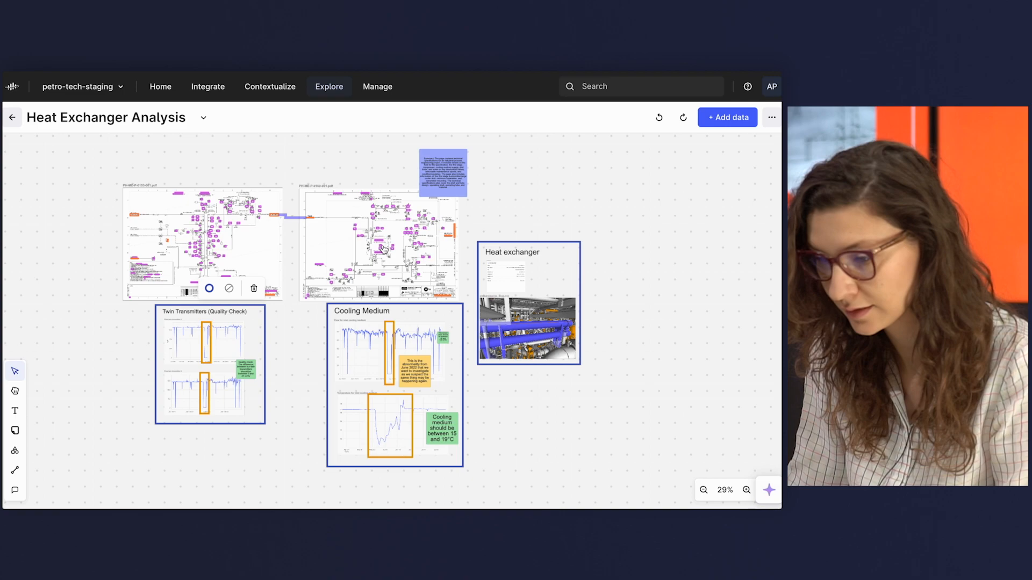
Open asset 23-HA-9114 from the P&ID in the Resource Selector and show its linked files.
scroll(383, 249, "up", 10)
left_click(371, 300)
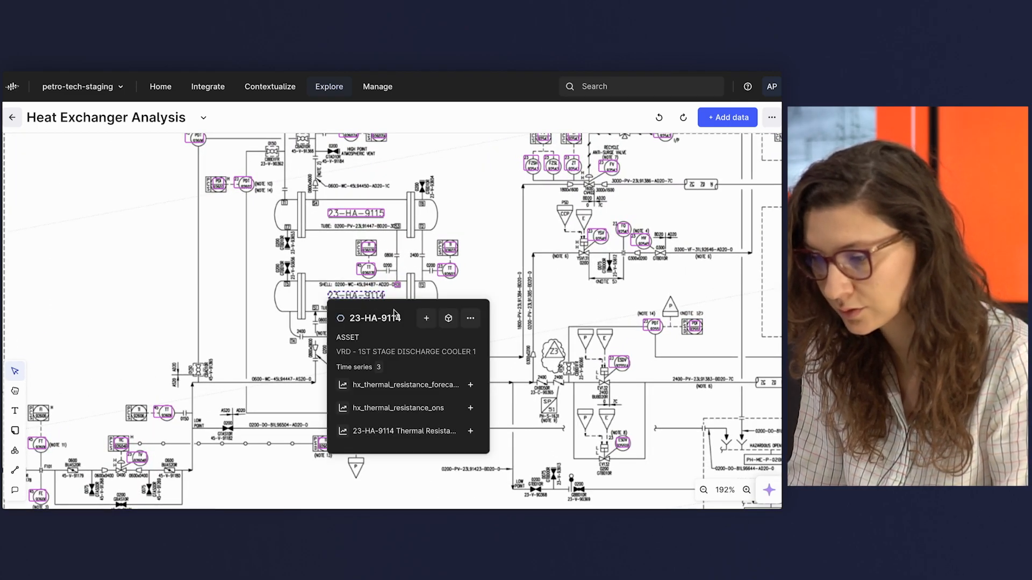
left_click(470, 319)
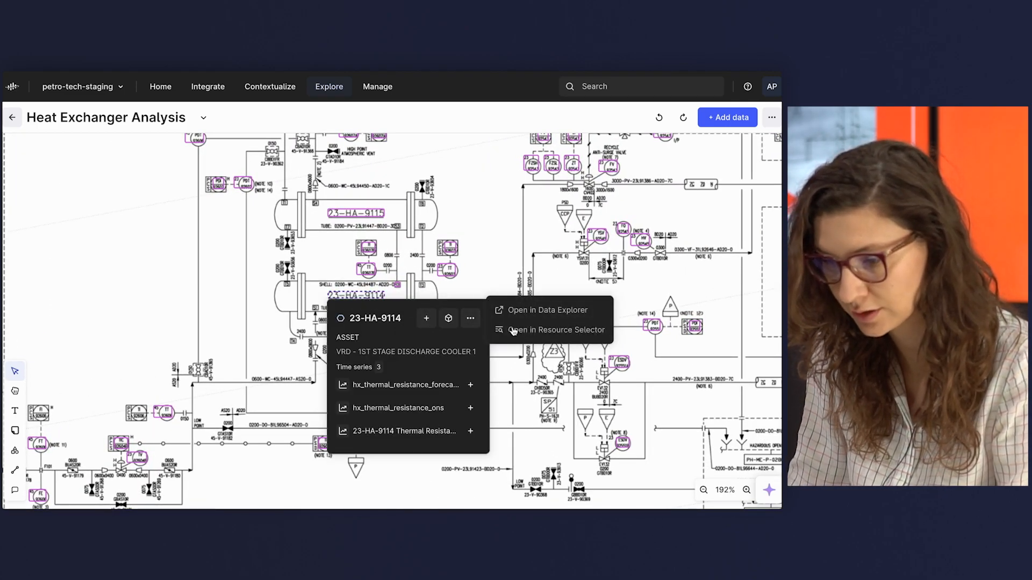
left_click(538, 329)
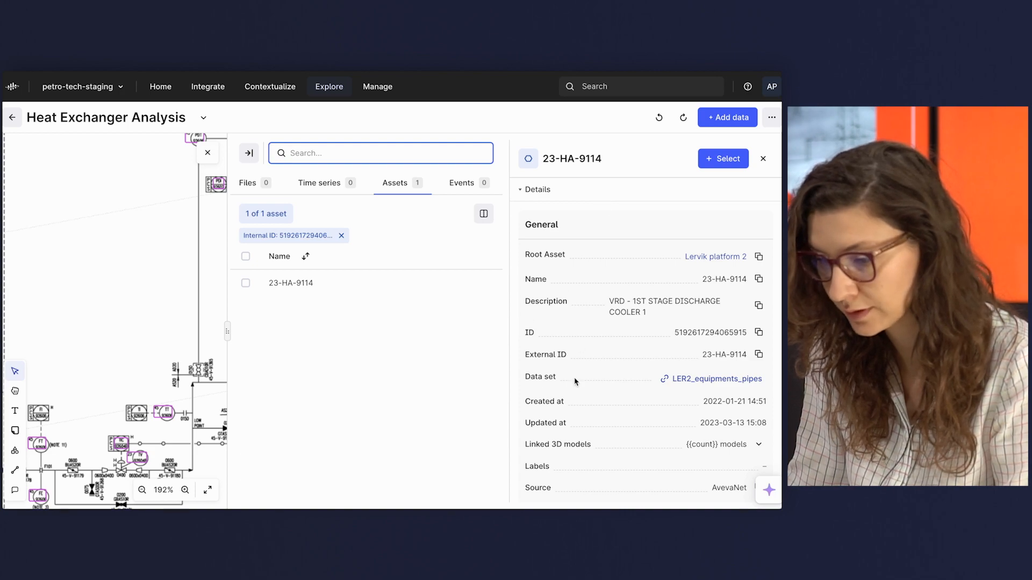
scroll(574, 379, "down", 2)
left_click(526, 465)
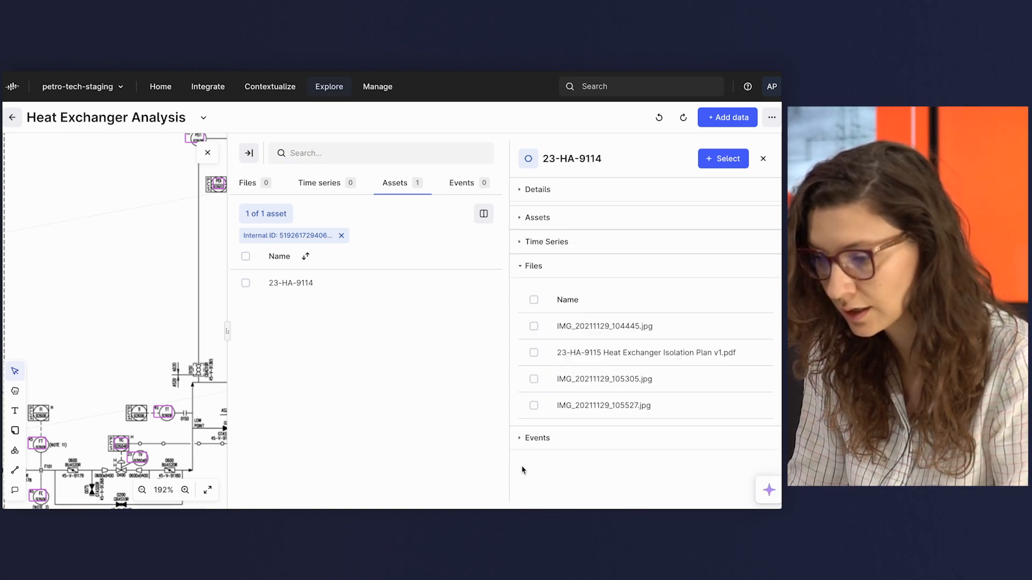
Add the linked photo IMG_20211129_104445.jpg of 23-HA-9114 to the canvas.
left_click(534, 323)
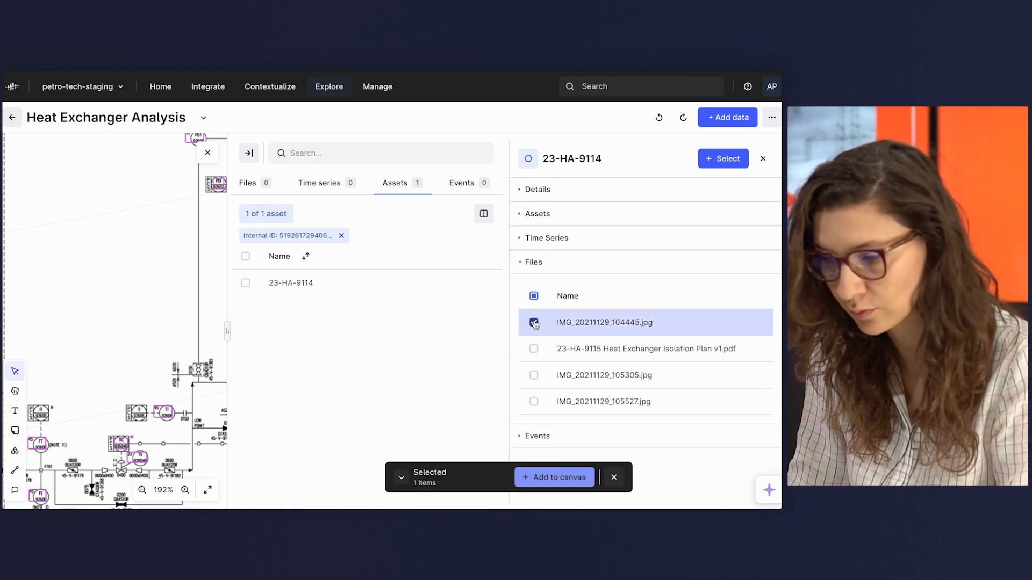
left_click(542, 478)
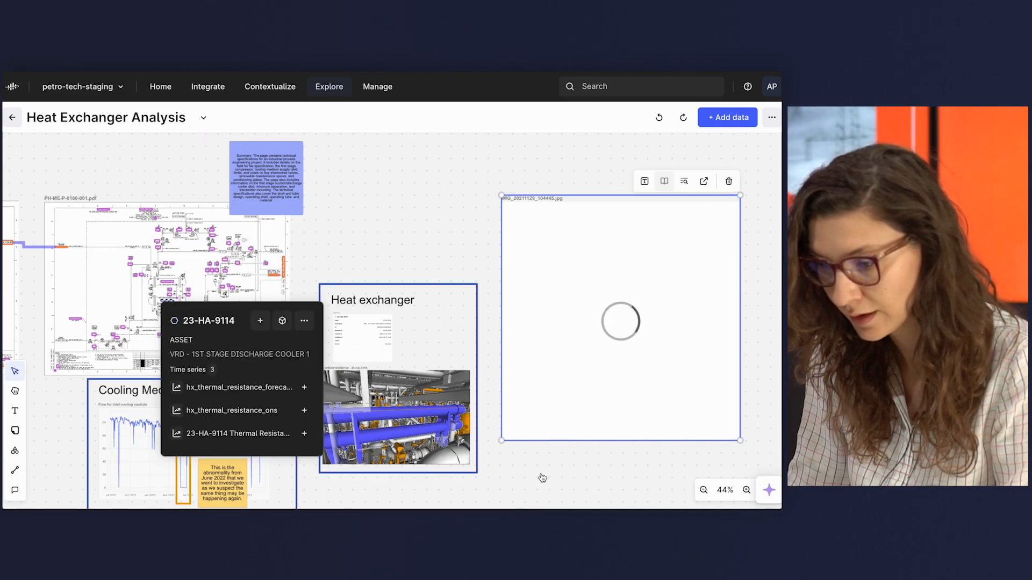
left_click(477, 275)
scroll(520, 300, "up", 5)
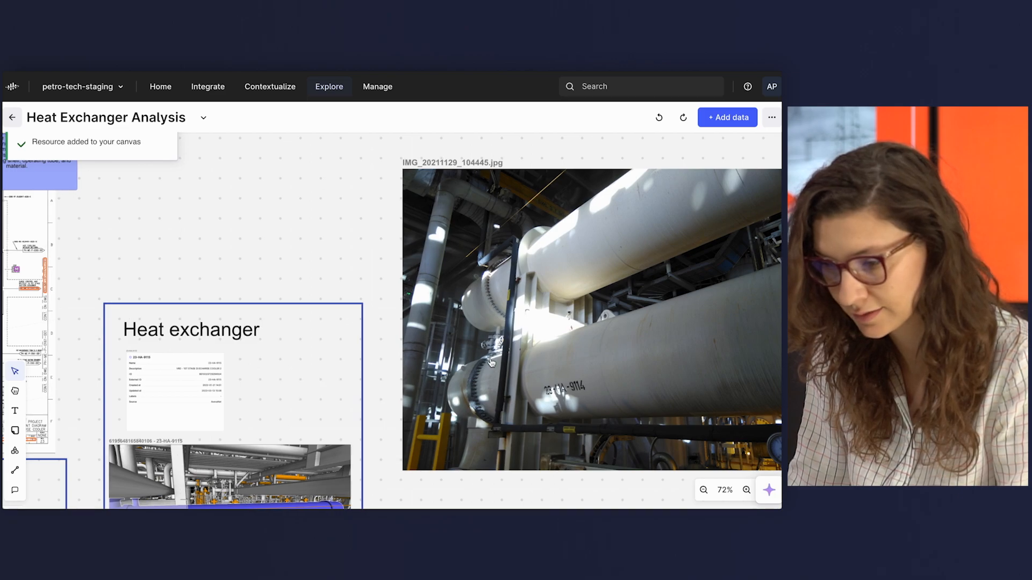
Shrink the photo IMG_20211129_104445.jpg so it fits on the canvas beside the Heat exchanger frame.
scroll(484, 265, "right", 2)
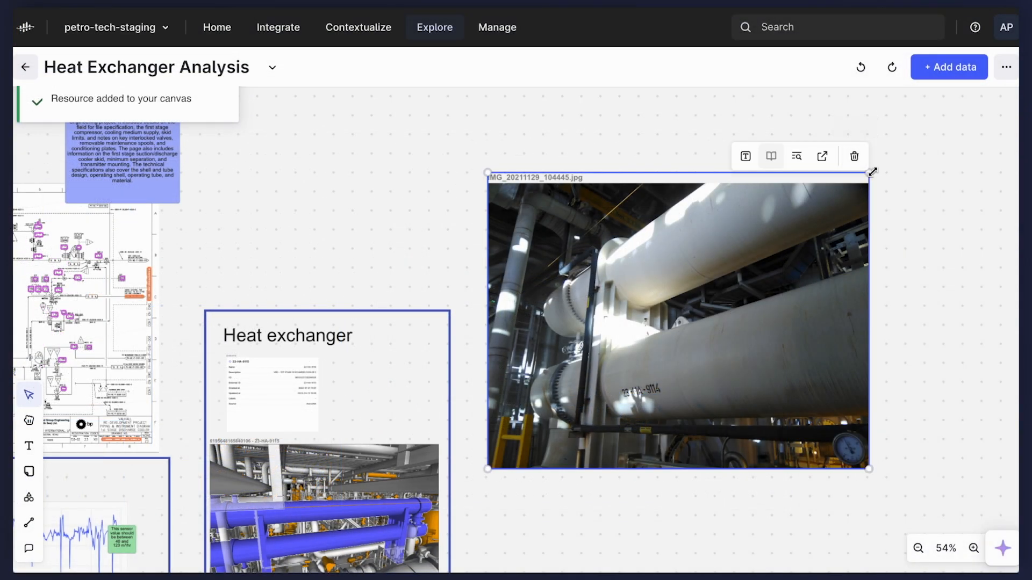
left_click_drag(869, 172, 655, 301)
left_click(426, 352)
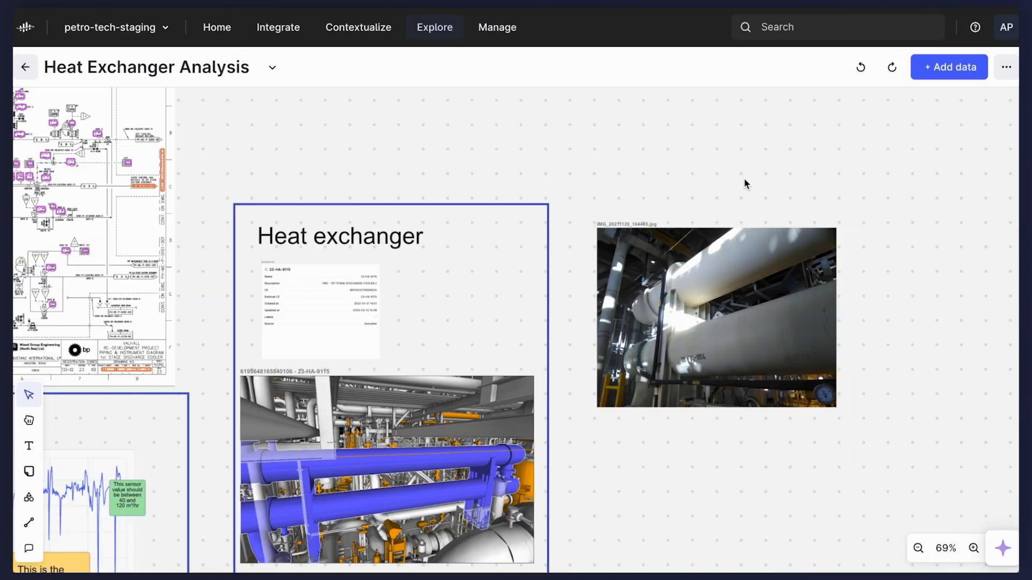
Add a sticky note on the photo reading "Here is a photo from the last operator round".
key("n")
left_click(826, 276)
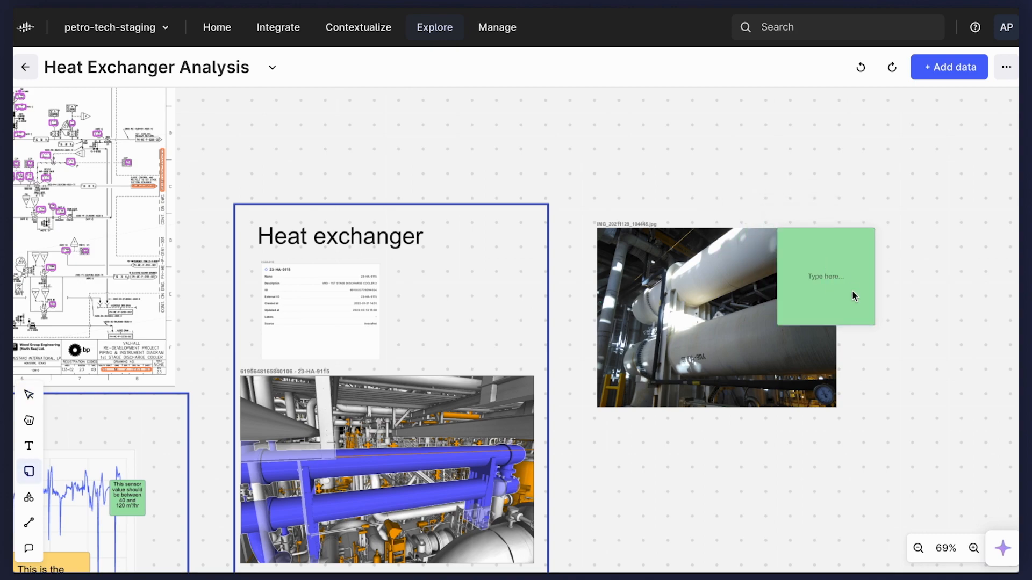
type("Here is a pho")
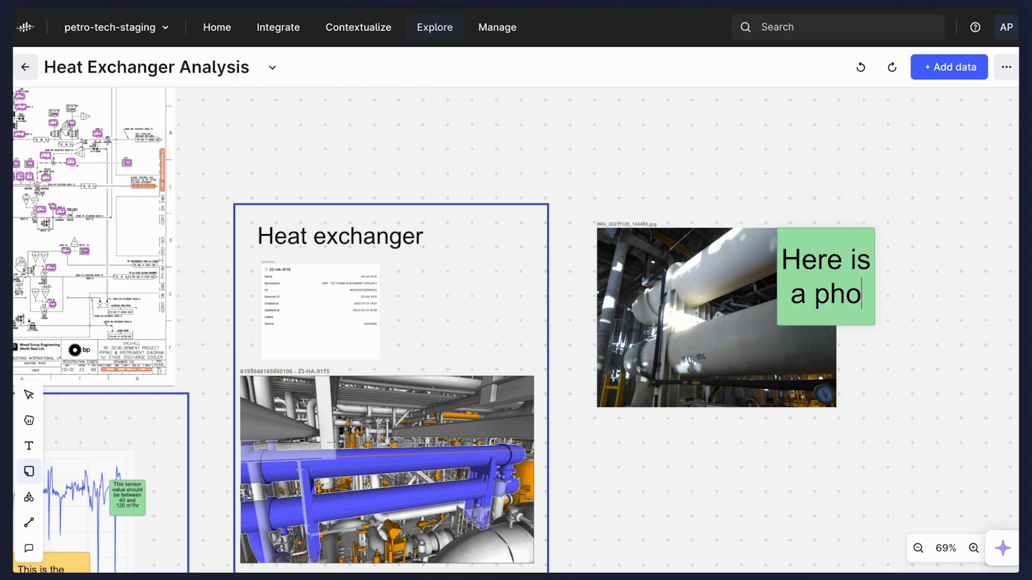
type("to grom the")
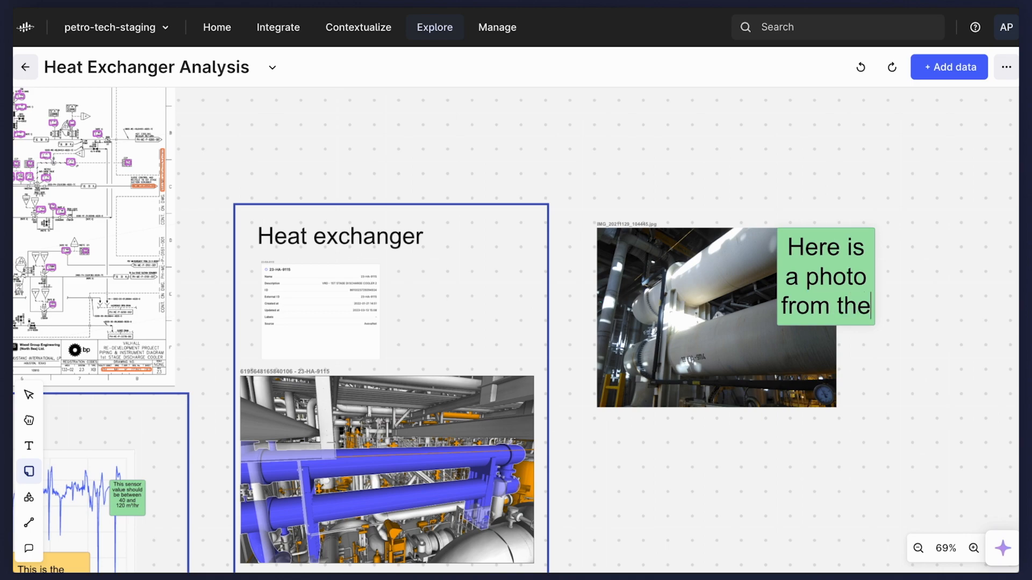
type(" last operator round")
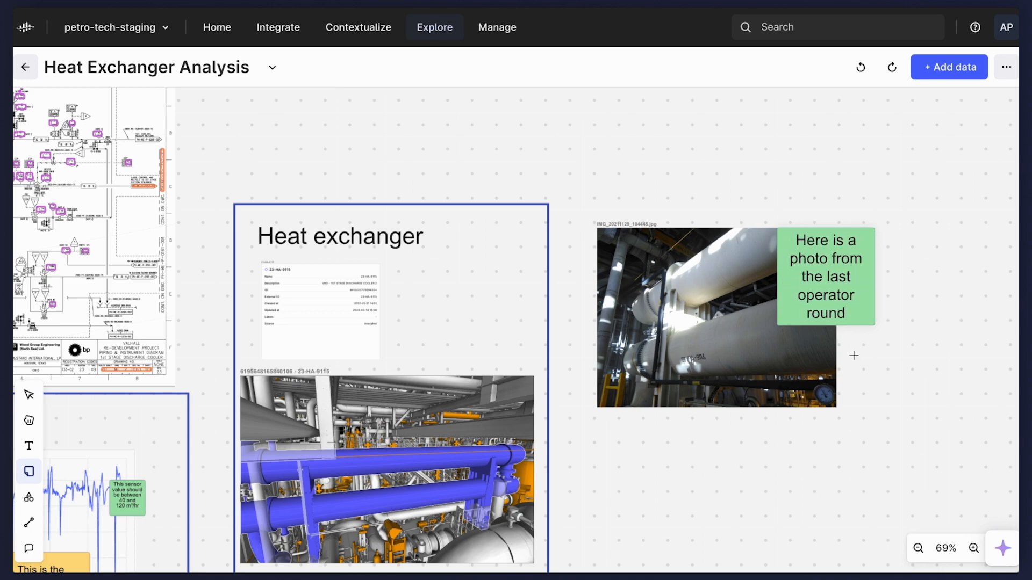
key("Escape")
Move the operator round note to the photo's left edge, make it smaller and colour it orange.
left_click_drag(858, 270, 658, 248)
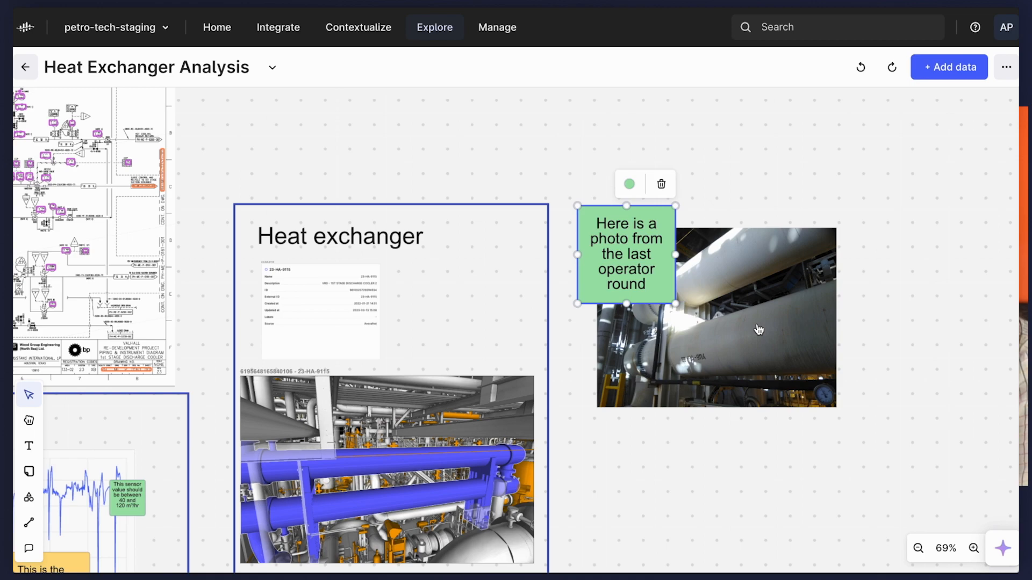
left_click(629, 184)
left_click(610, 150)
left_click(724, 212)
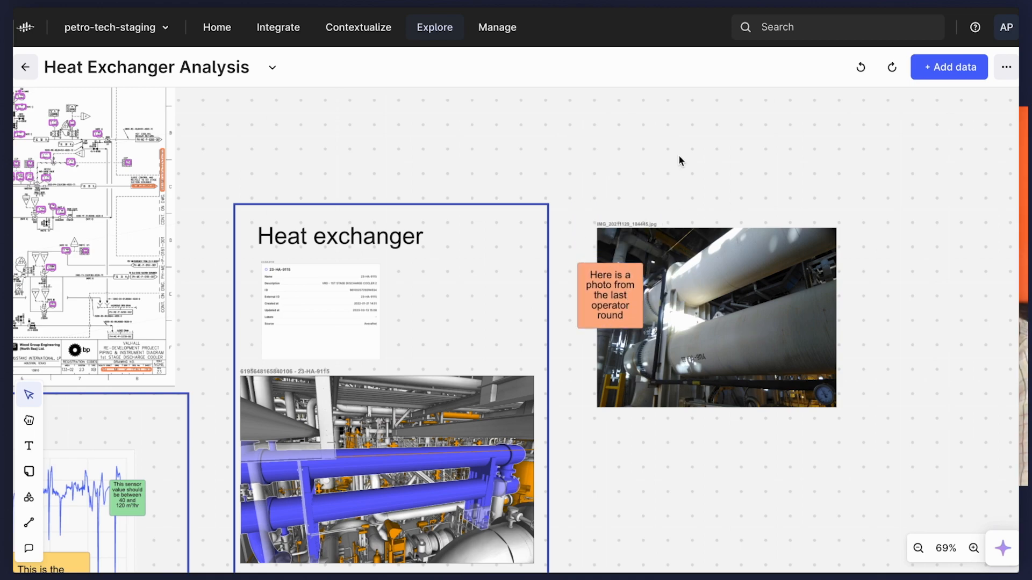
Widen the blue Heat exchanger frame to the right so that it encloses the photo and its note.
left_click(551, 390)
left_click_drag(557, 393, 854, 392)
scroll(511, 348, "up", 10)
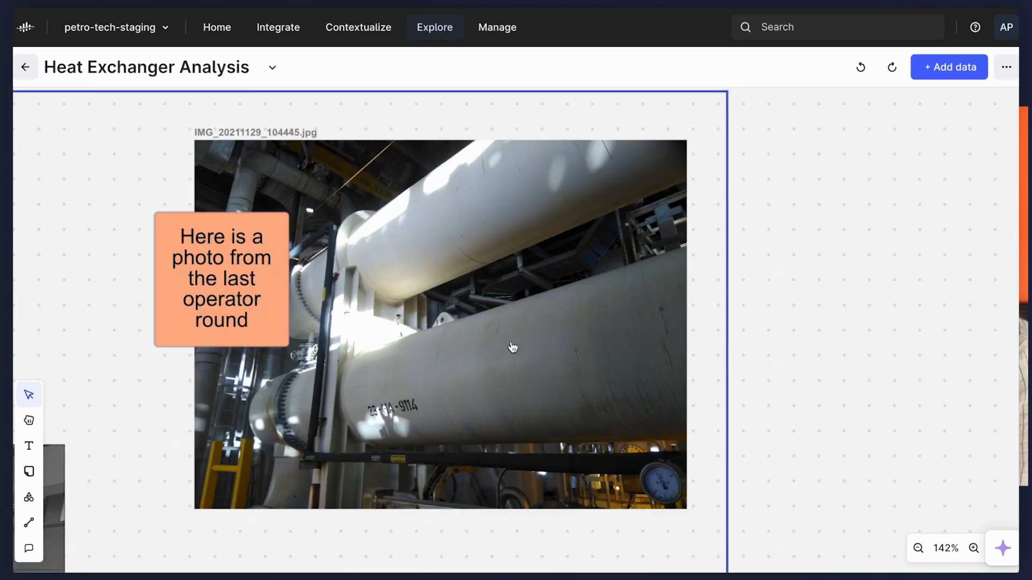
scroll(681, 500, "down", 10)
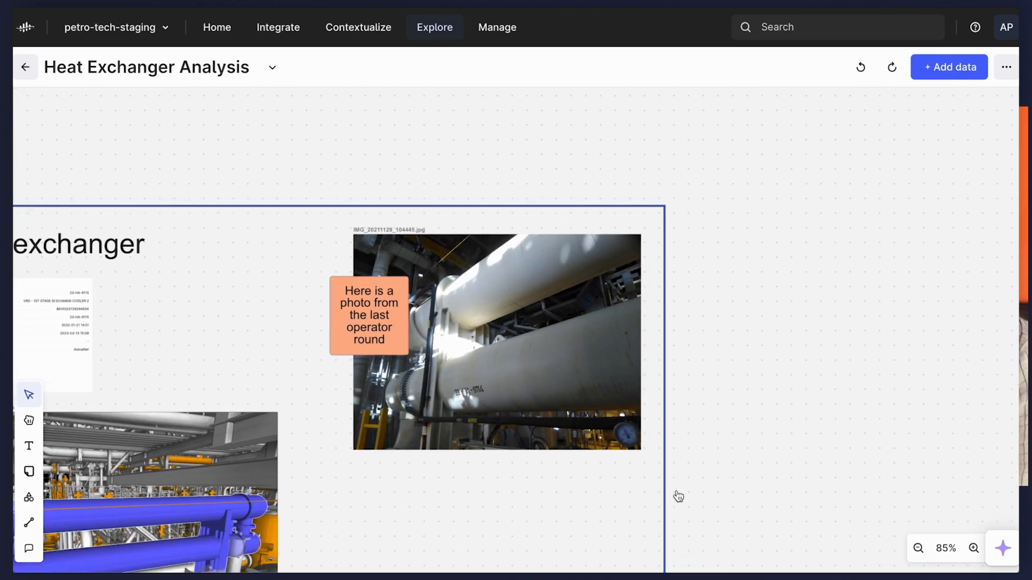
Draw an ellipse around the gauge in the photo's lower right corner and give it an orange outline.
scroll(656, 463, "up", 4)
left_click(29, 497)
left_click(88, 495)
left_click_drag(532, 365, 651, 463)
left_click(581, 341)
left_click(638, 307)
Add a sticky note reading "Note the gauge reading" near the circled gauge.
left_click(29, 472)
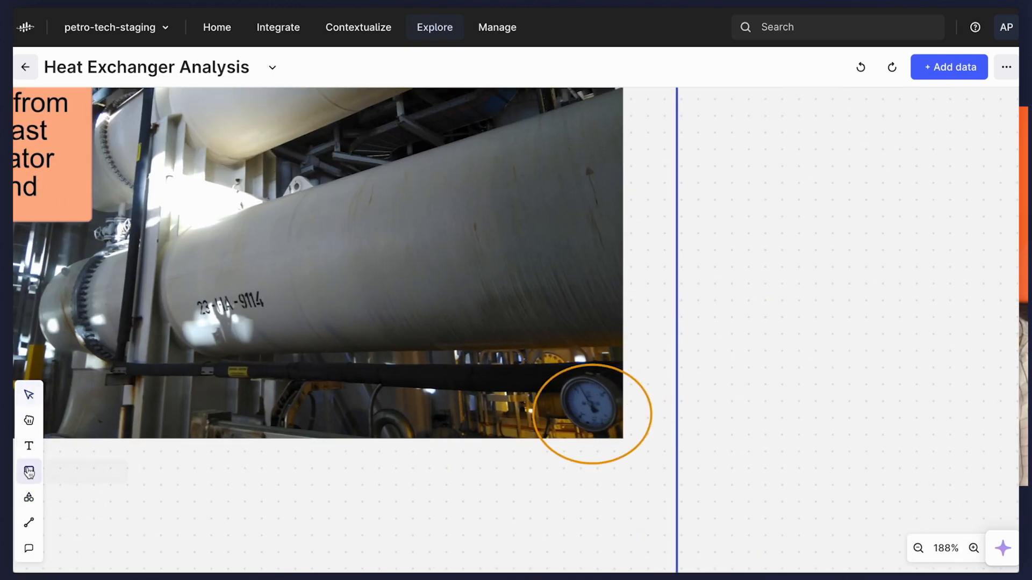
left_click(362, 451)
type("Note the gauge reading")
key("Escape")
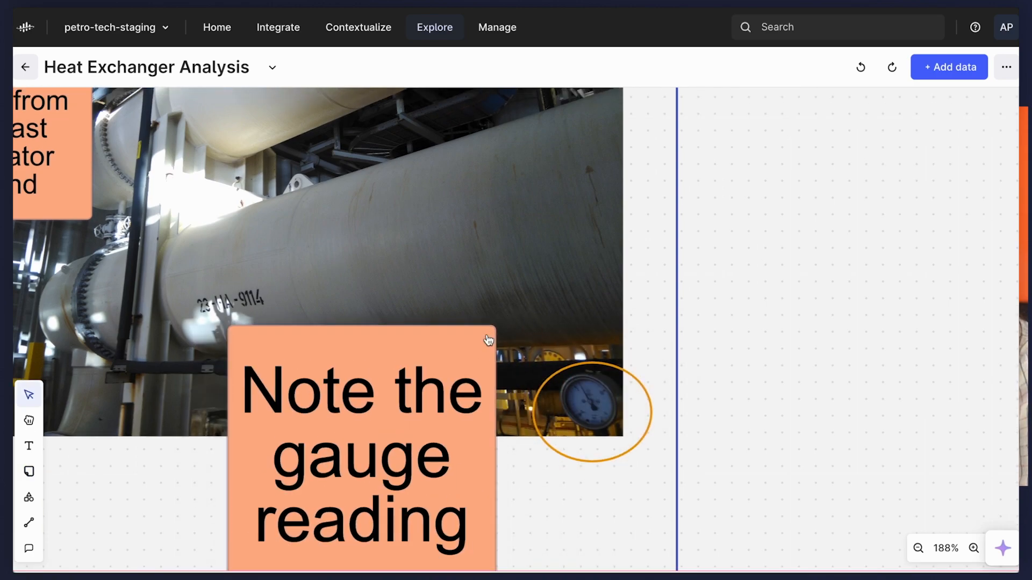
Shrink the gauge note, place it directly left of the orange ellipse and colour it yellow.
left_click_drag(495, 328, 377, 445)
left_click_drag(352, 502, 495, 428)
left_click(475, 348)
left_click(429, 313)
left_click(53, 553)
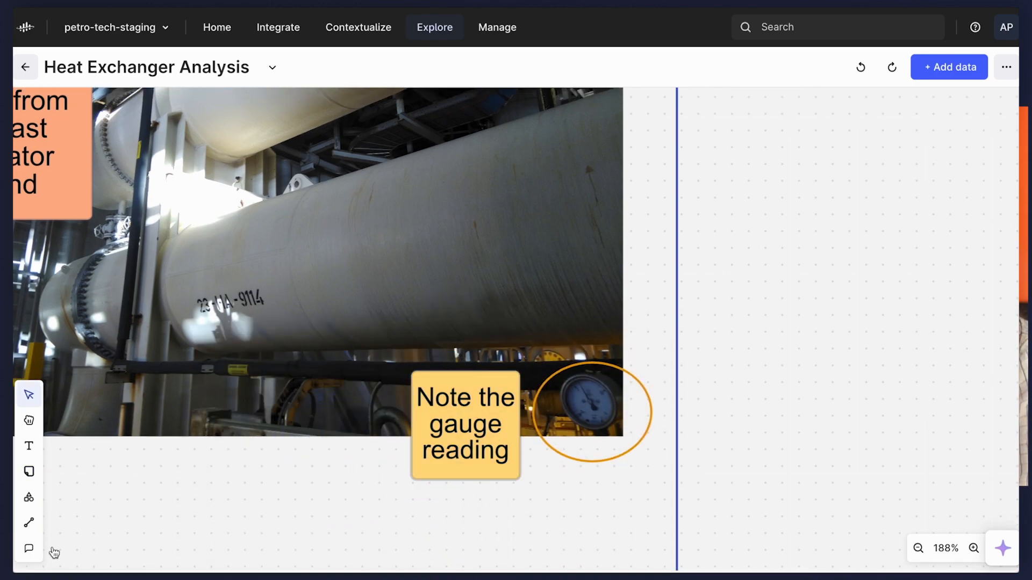
Connect PH-ME-P-0160-001.pdf to the Heat exchanger frame with a line and add an arrowhead at the frame end.
left_click(29, 523)
scroll(307, 418, "down", 10)
scroll(309, 421, "left", 6)
left_click_drag(266, 303, 315, 327)
left_click(217, 288)
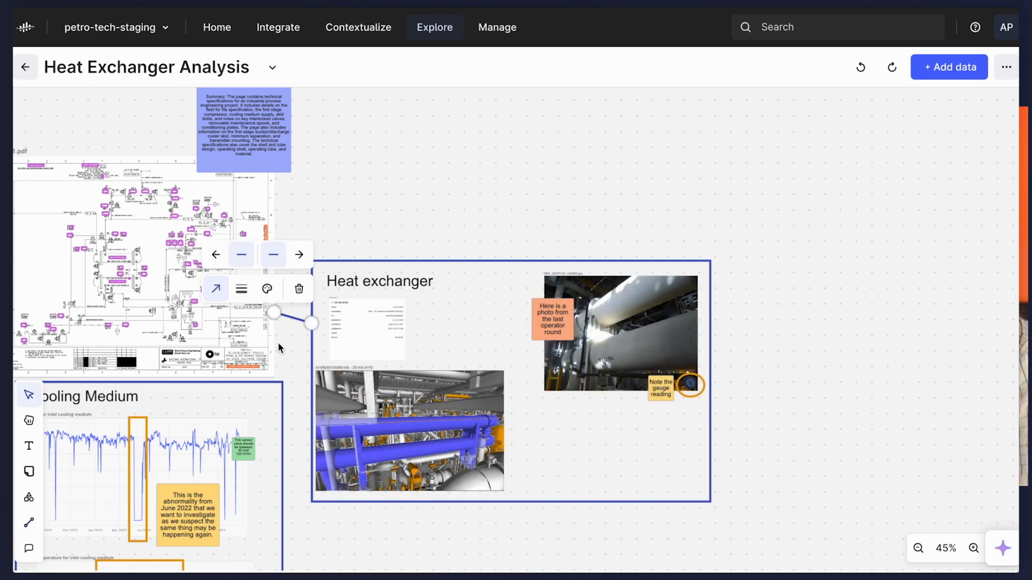
left_click(299, 255)
left_click(299, 359)
Connect PH-ME-P-0153-001.pdf to the Twin Transmitters frame with a line that has an arrowhead at the frame end.
scroll(299, 354, "left", 10)
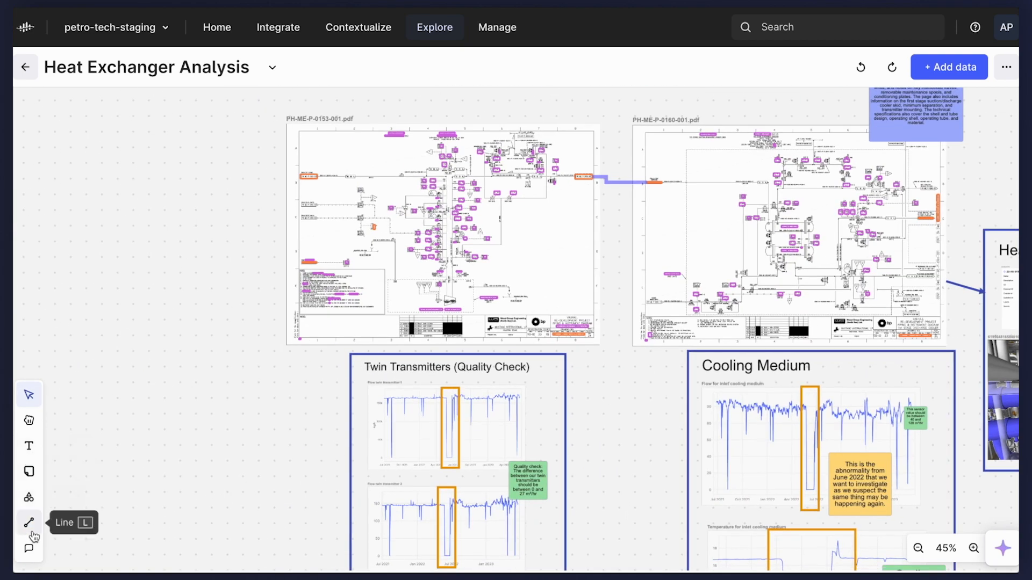
left_click(29, 523)
left_click_drag(527, 306, 504, 374)
left_click(355, 322)
left_click(442, 286)
left_click(461, 367)
Move the Twin Transmitters and Cooling Medium frames with their contents further down below the P&IDs.
scroll(462, 368, "up", 3)
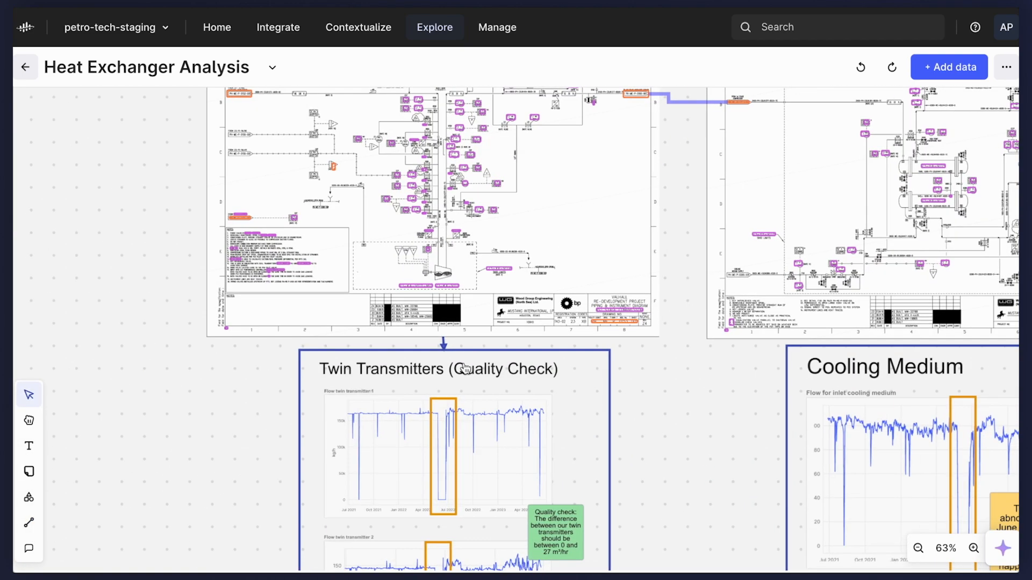
scroll(376, 333, "down", 6)
left_click_drag(321, 330, 672, 483)
left_click_drag(640, 392, 639, 423)
left_click(482, 350)
Draw an arrow from PH-ME-P-0160-001.pdf down to the Cooling Medium frame.
left_click(29, 523)
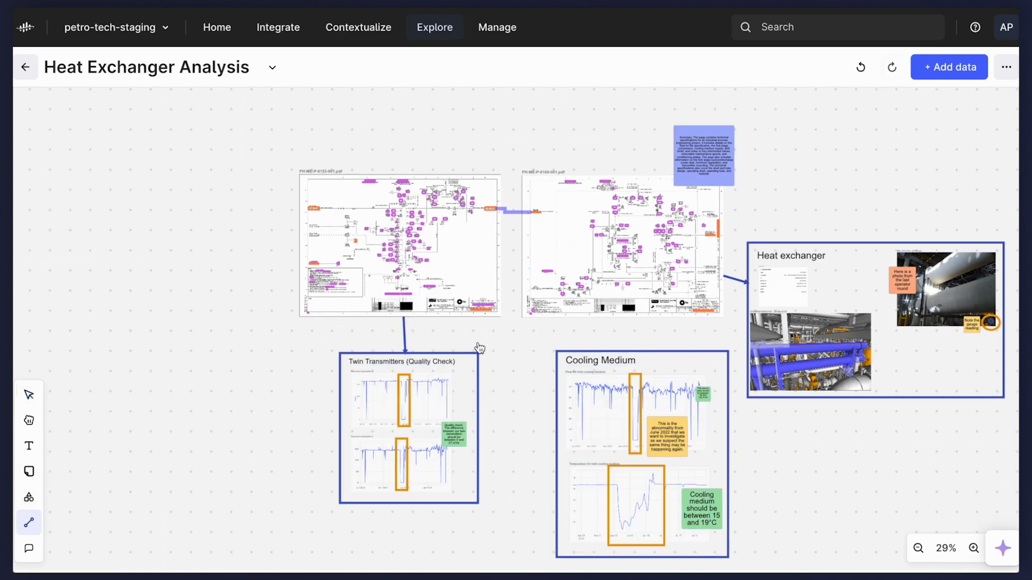
left_click_drag(628, 308, 633, 357)
scroll(950, 268, "up", 5)
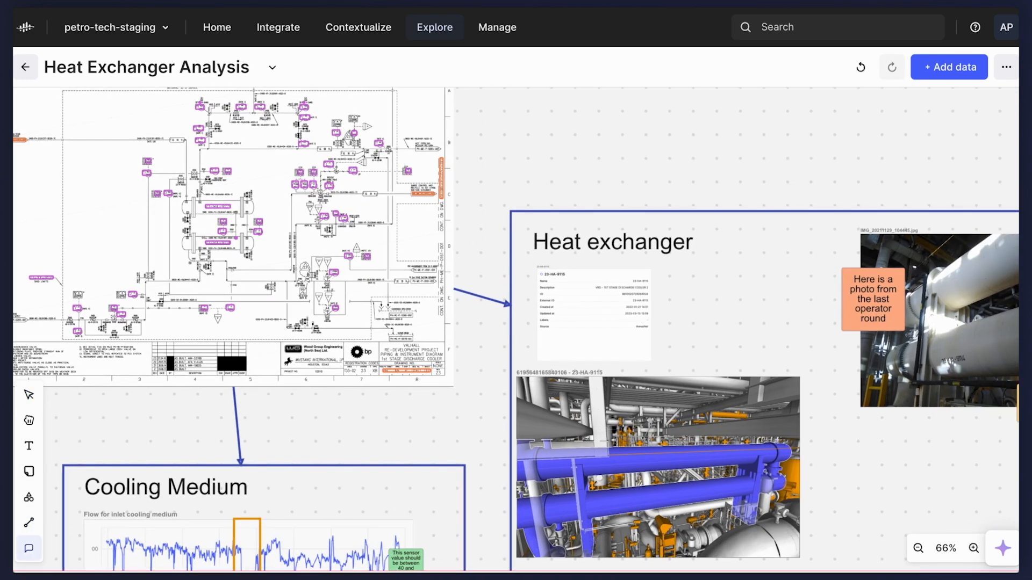
Post a comment on the Heat exchanger title that mentions a colleague and asks them to look at the analysis when they have the chance.
left_click(674, 252)
type("Her")
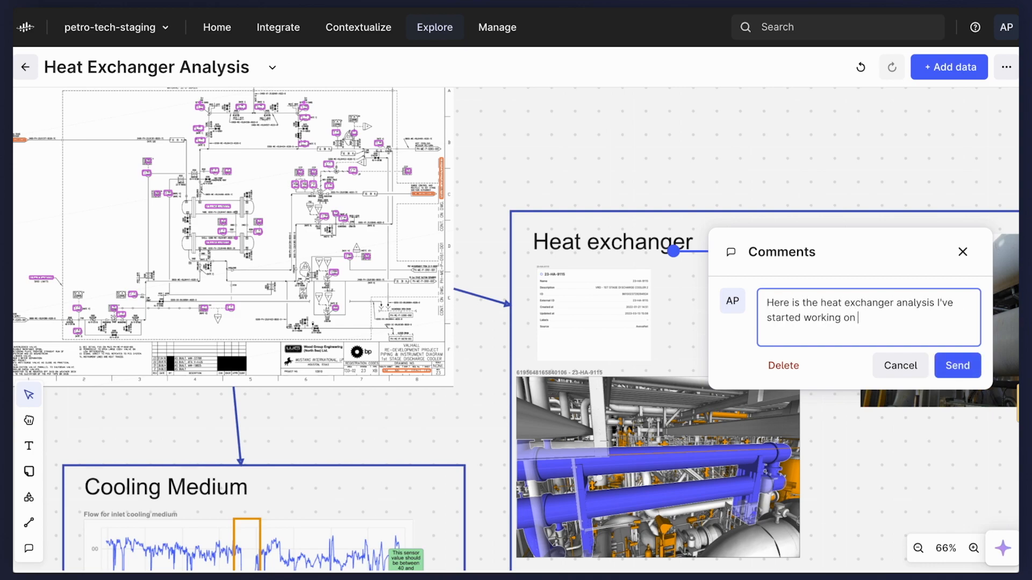
type("@eric")
left_click(865, 258)
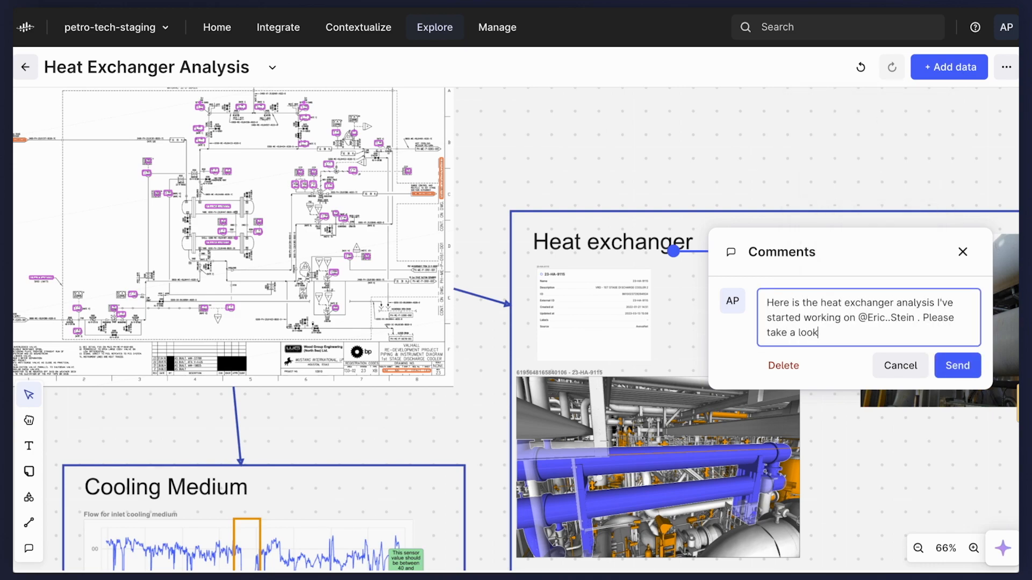
type("chance.")
left_click(956, 365)
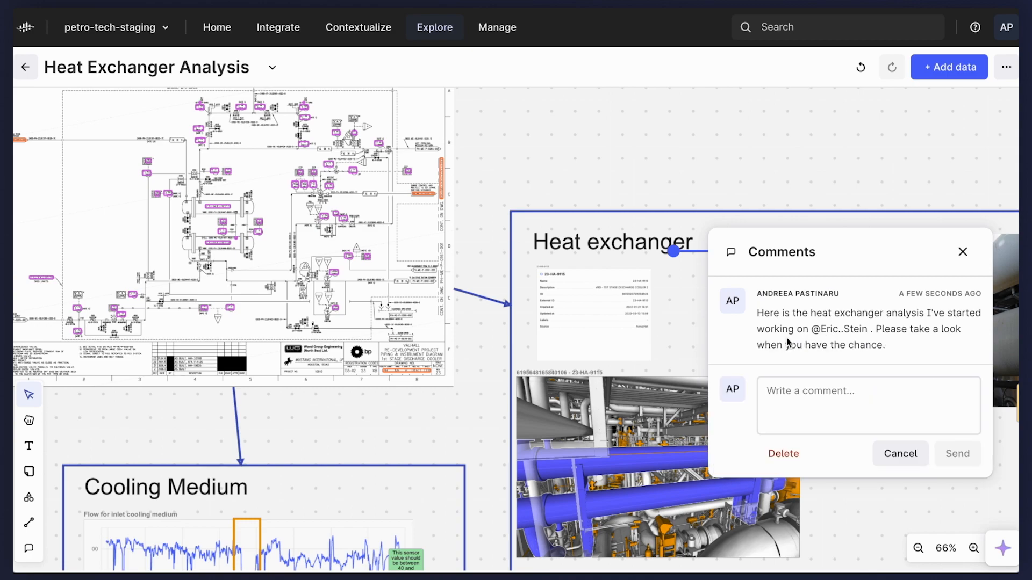
left_click(961, 252)
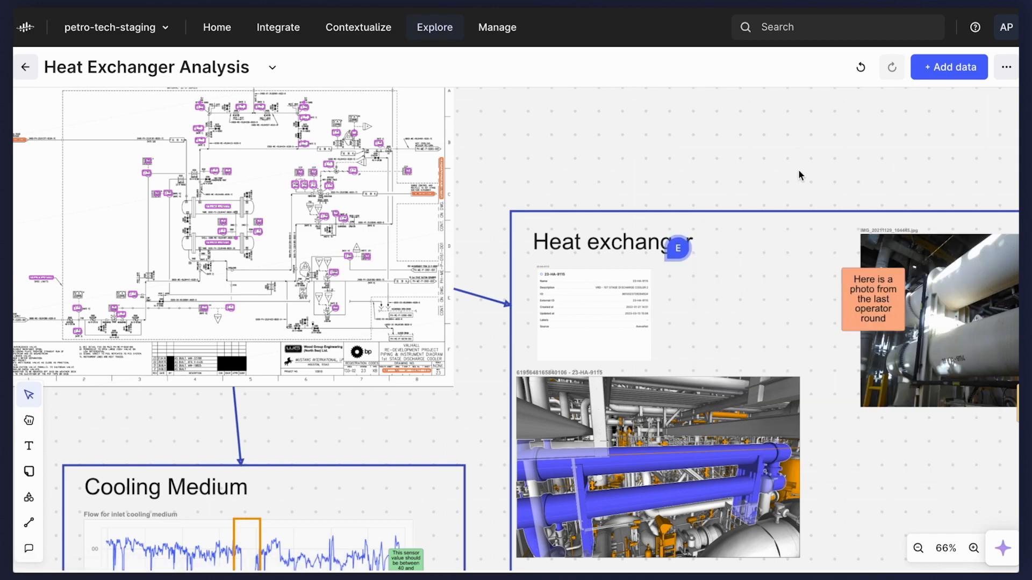
Copy the link to the Heat Exchanger Analysis canvas.
left_click(273, 67)
mouse_move(342, 140)
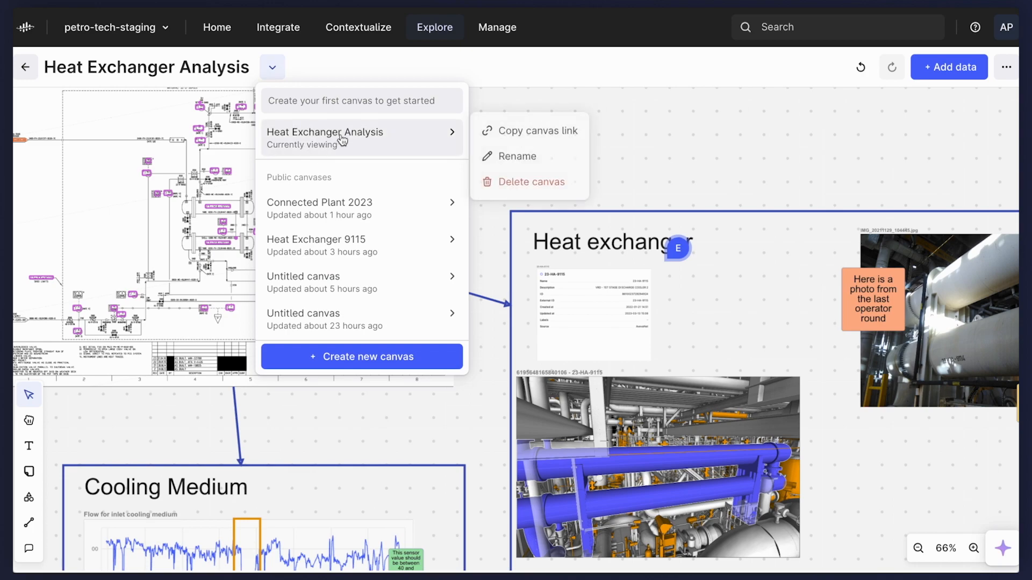
left_click(508, 133)
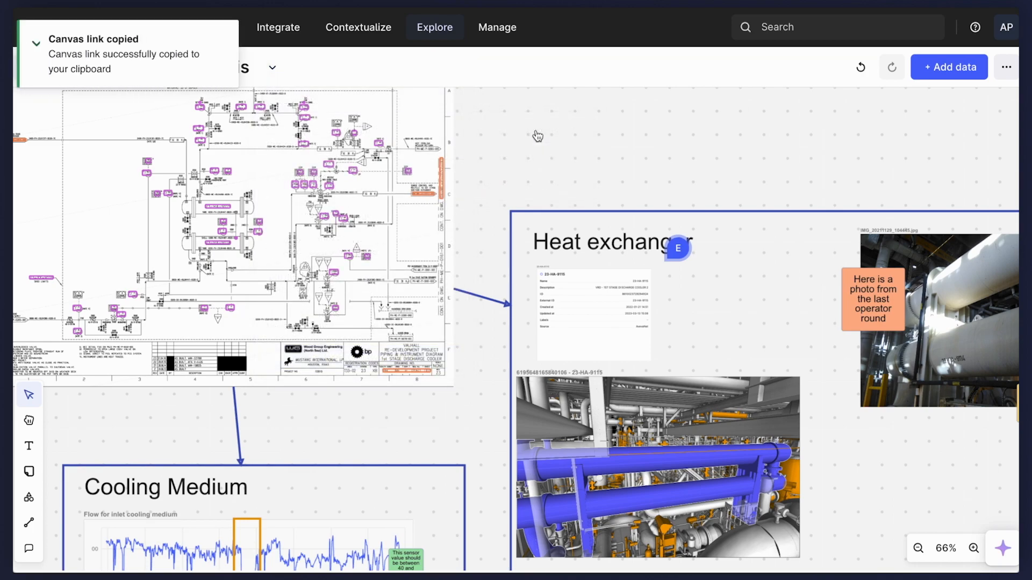